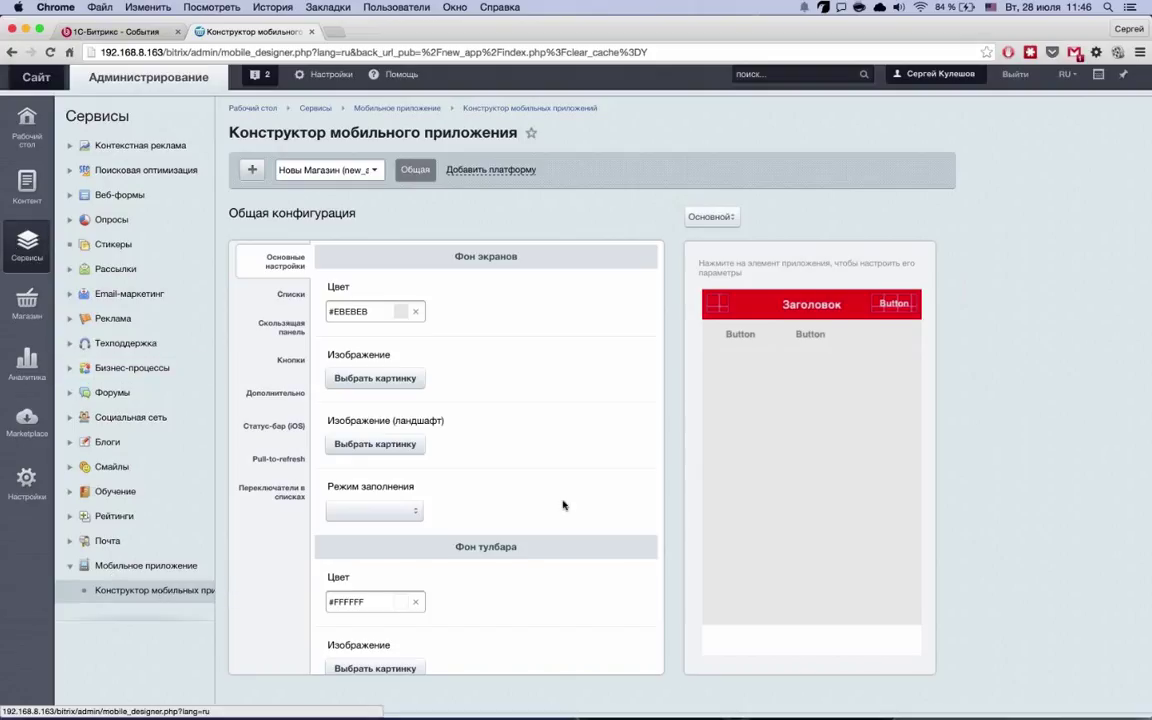
Step: Set the navigation panel background color to #BC8CBF
scroll(563, 504, down, 1)
scroll(563, 504, up, 1)
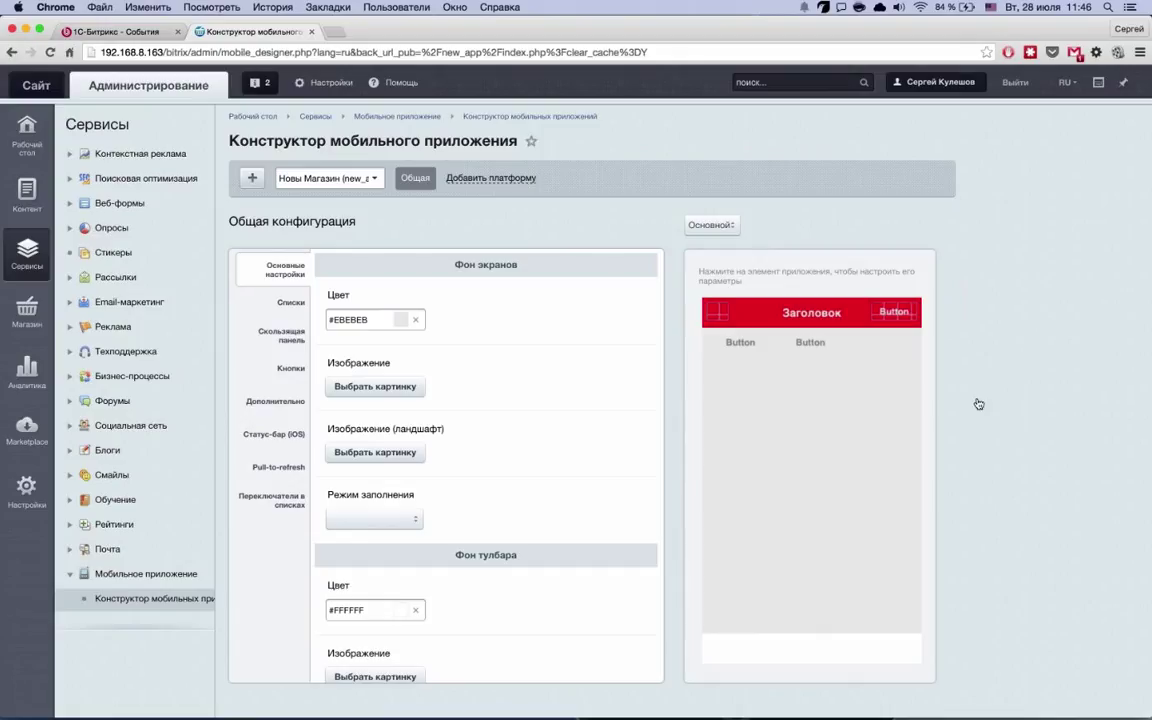
click(757, 318)
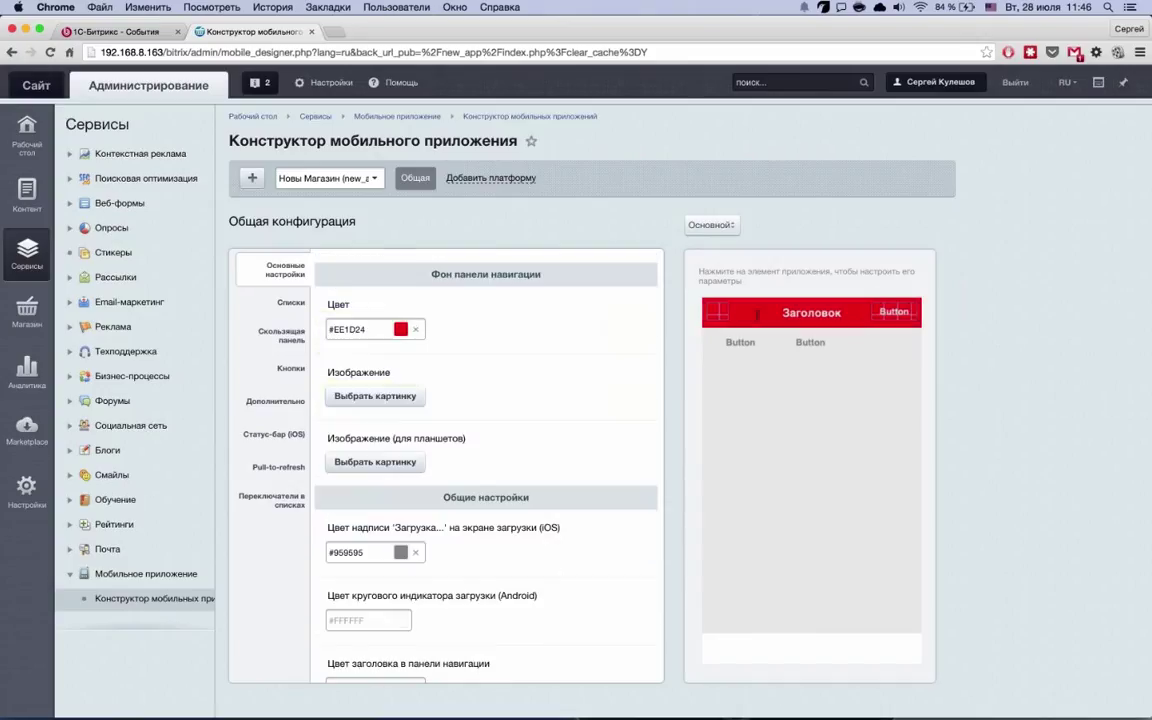
click(400, 332)
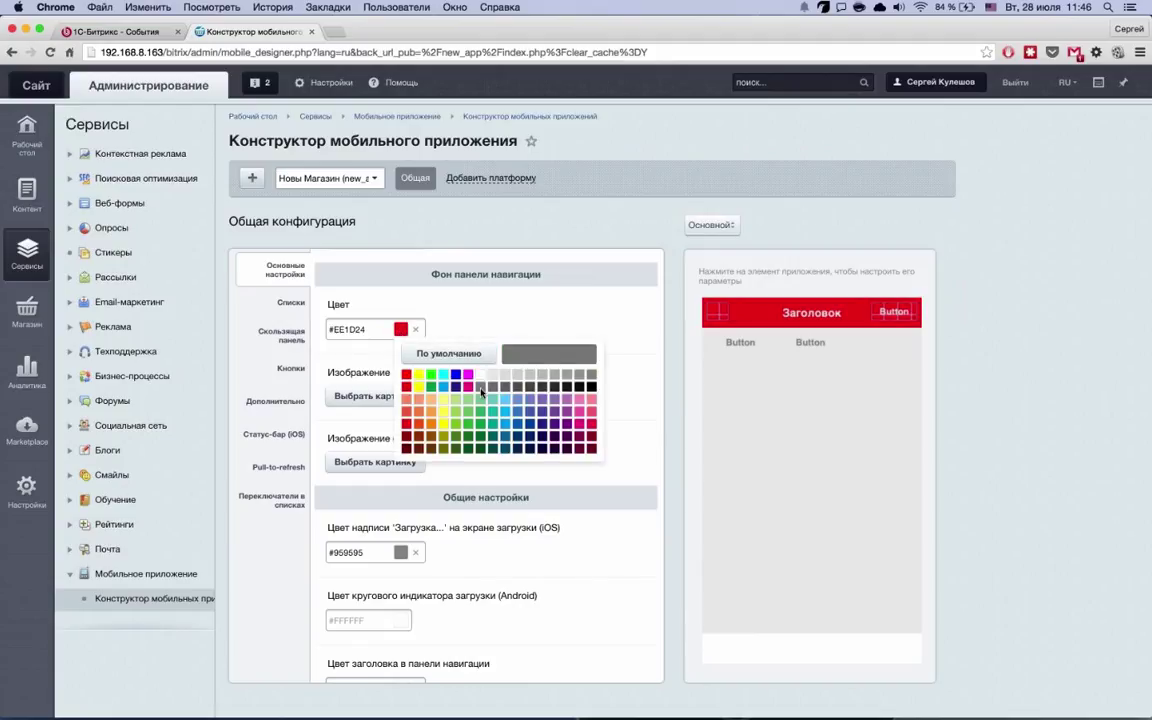
click(568, 403)
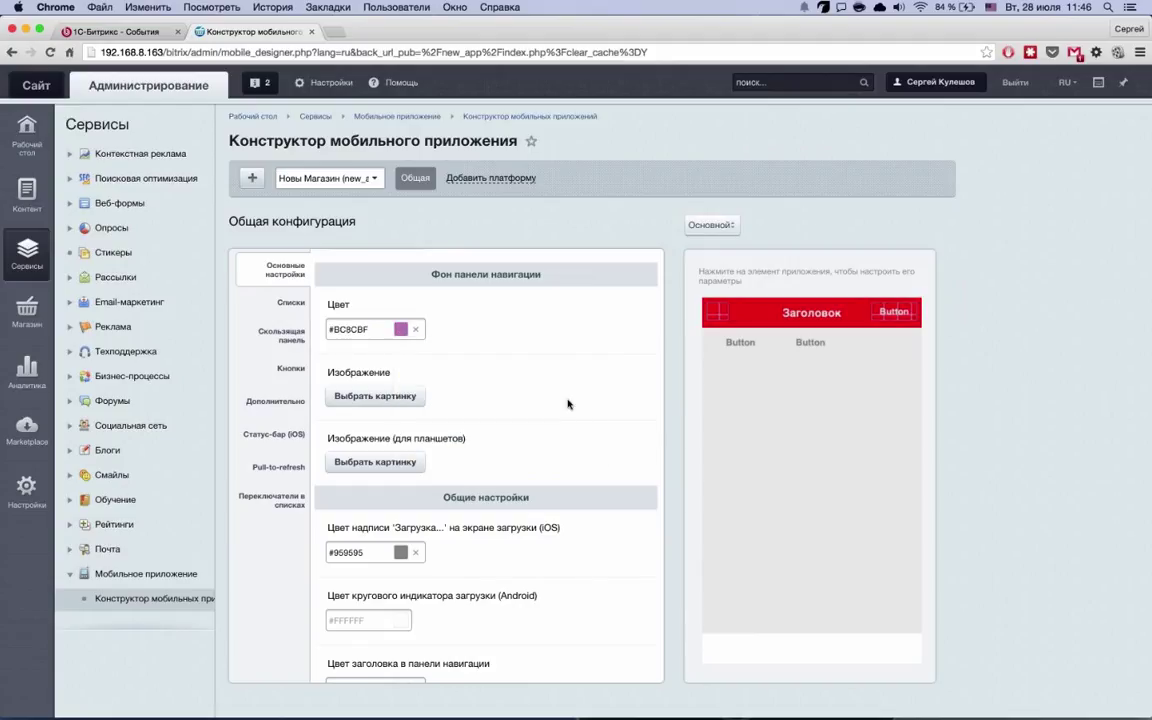
Step: Set the toolbar background color (Фон тулбара) to #A286BD
click(802, 321)
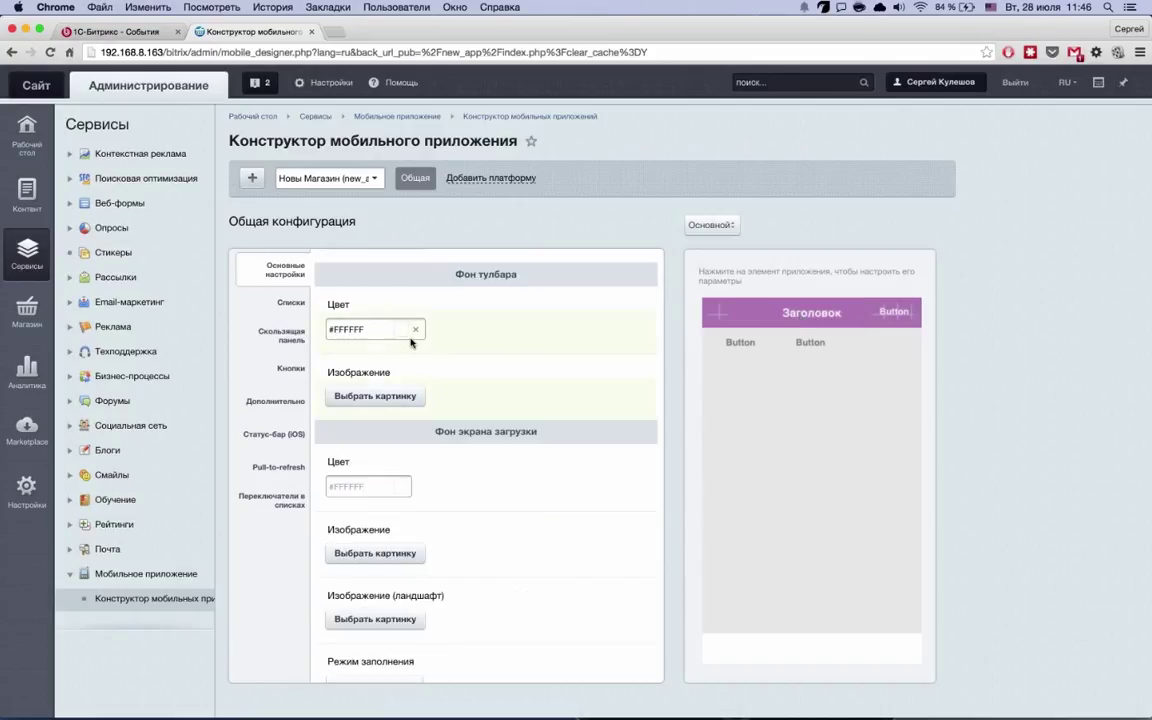
click(410, 337)
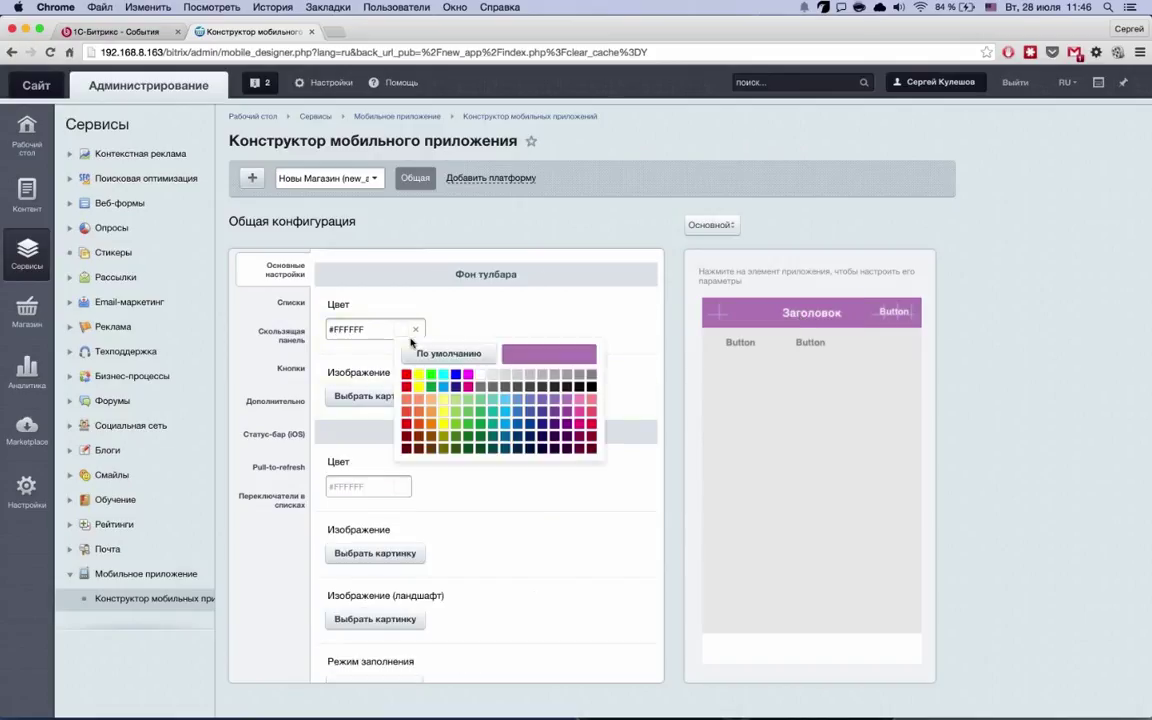
click(553, 400)
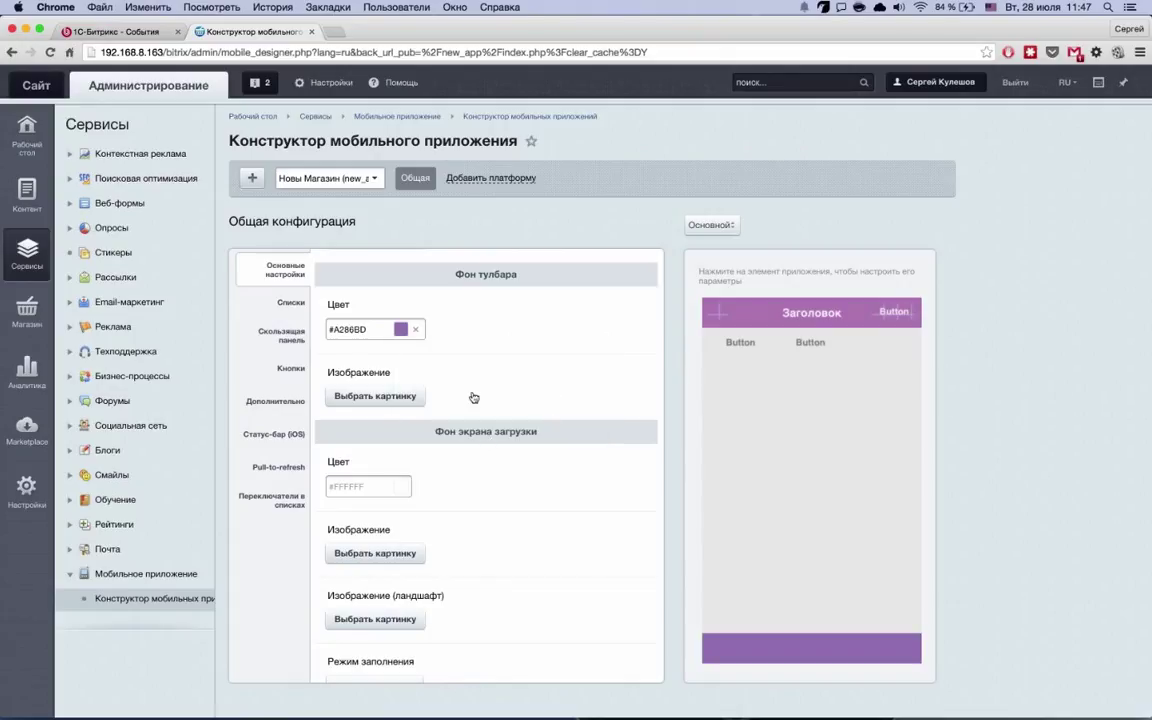
Step: Upload mountains_198-1024x600.jpg from the desktop folder !Материалы as the screen background image (Фон экранов)
click(792, 458)
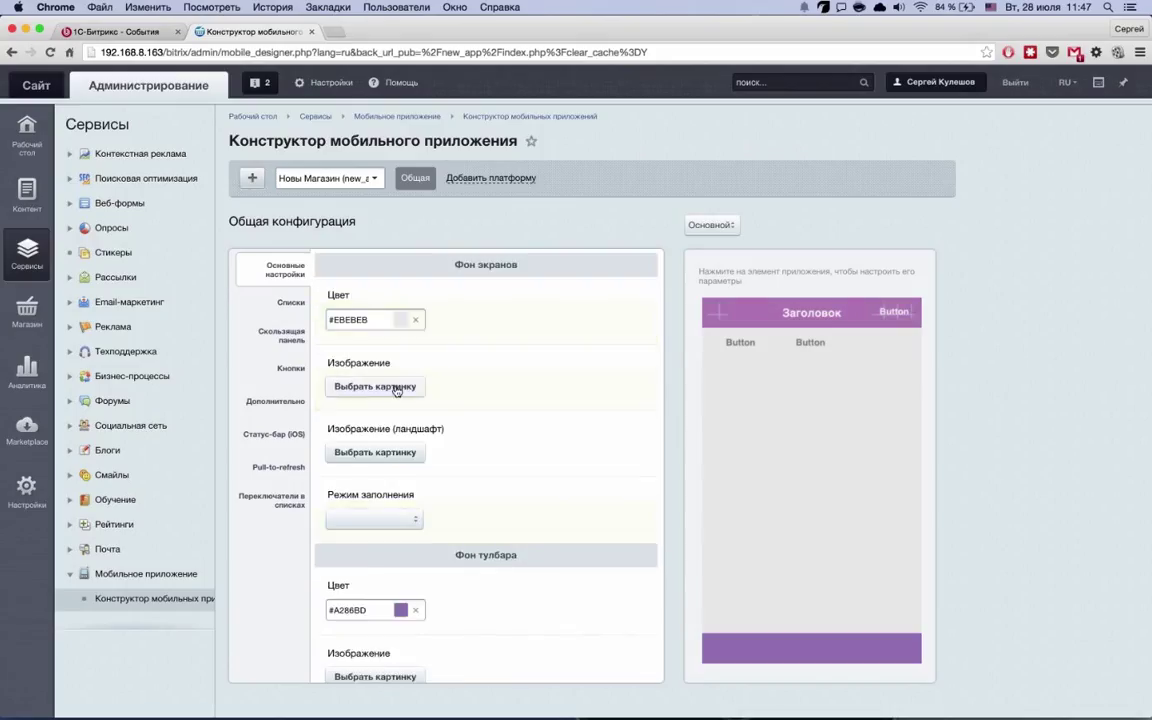
click(375, 386)
click(511, 413)
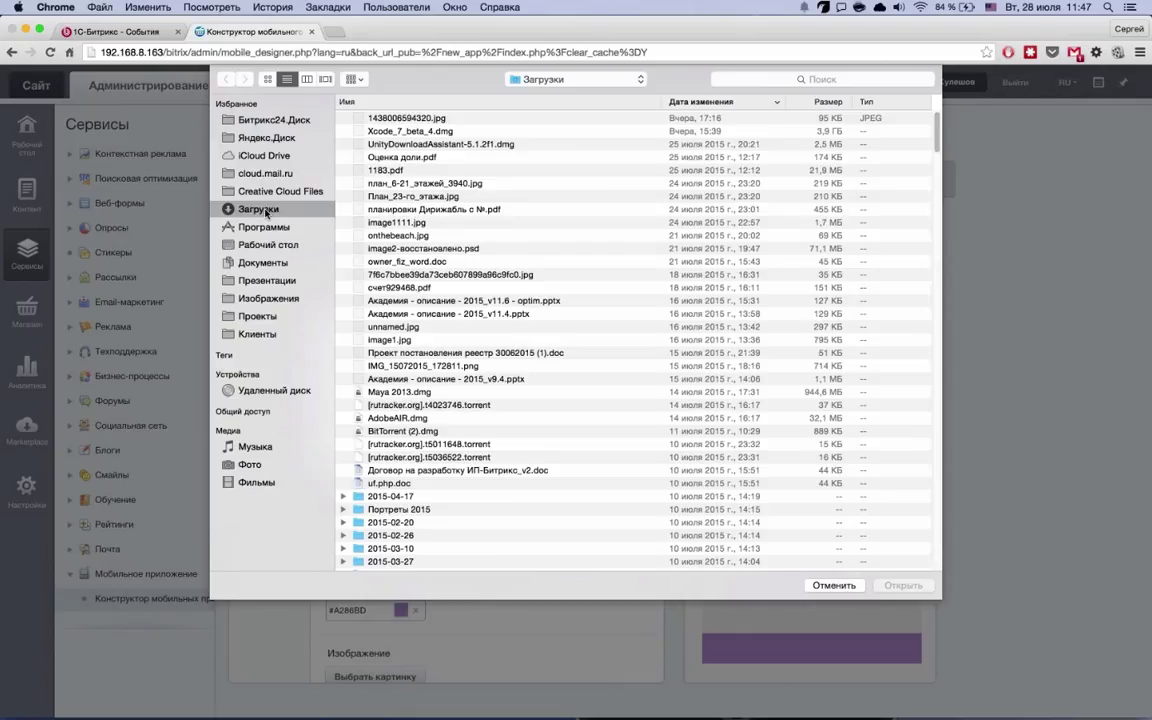
click(262, 261)
click(268, 245)
double_click(406, 131)
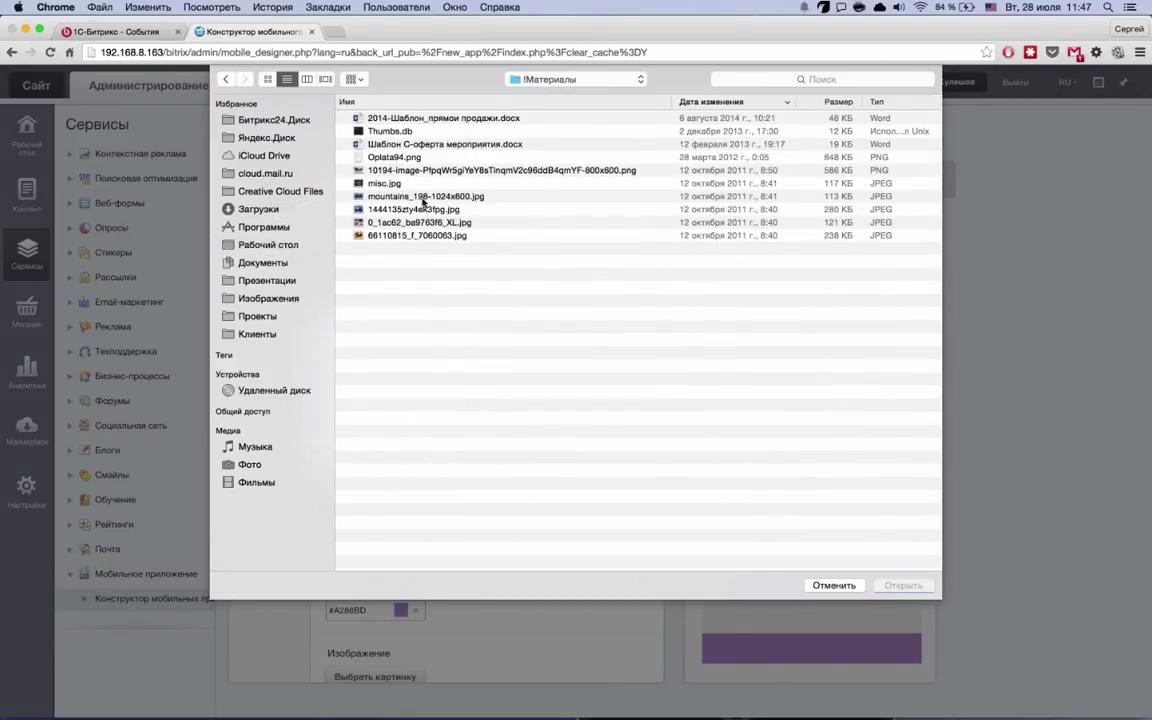
click(415, 197)
double_click(415, 198)
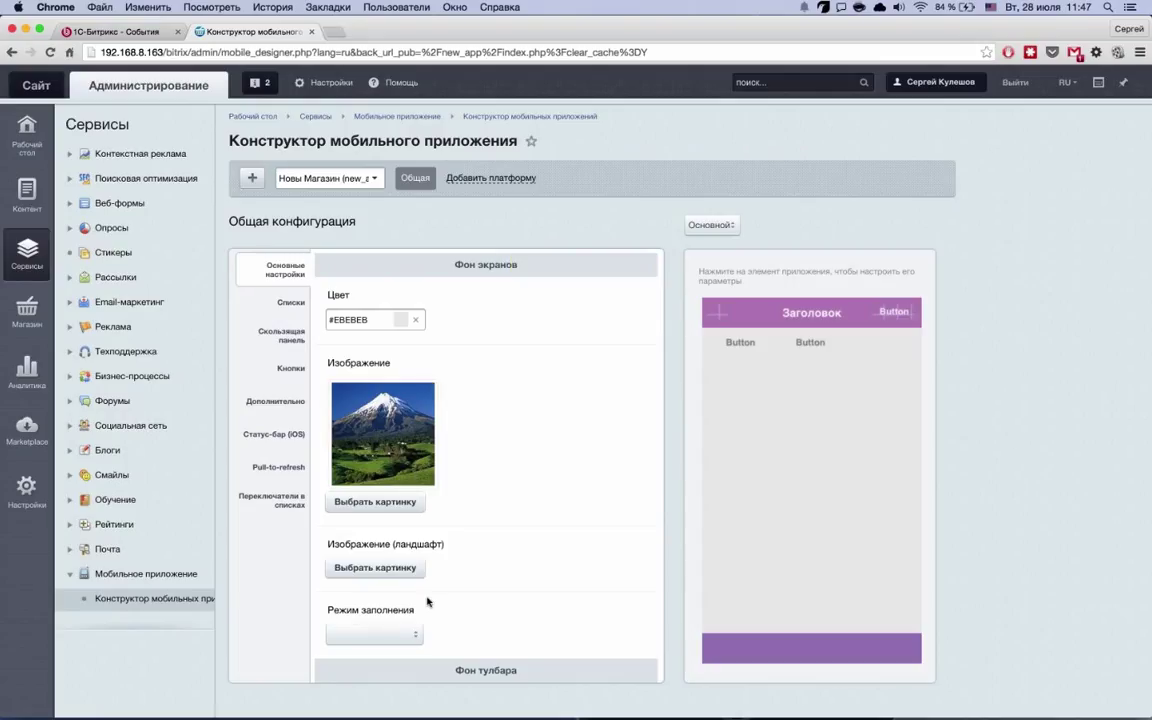
Step: Assign the already uploaded mountain picture as the landscape image of the screen background
scroll(465, 522, down, 2)
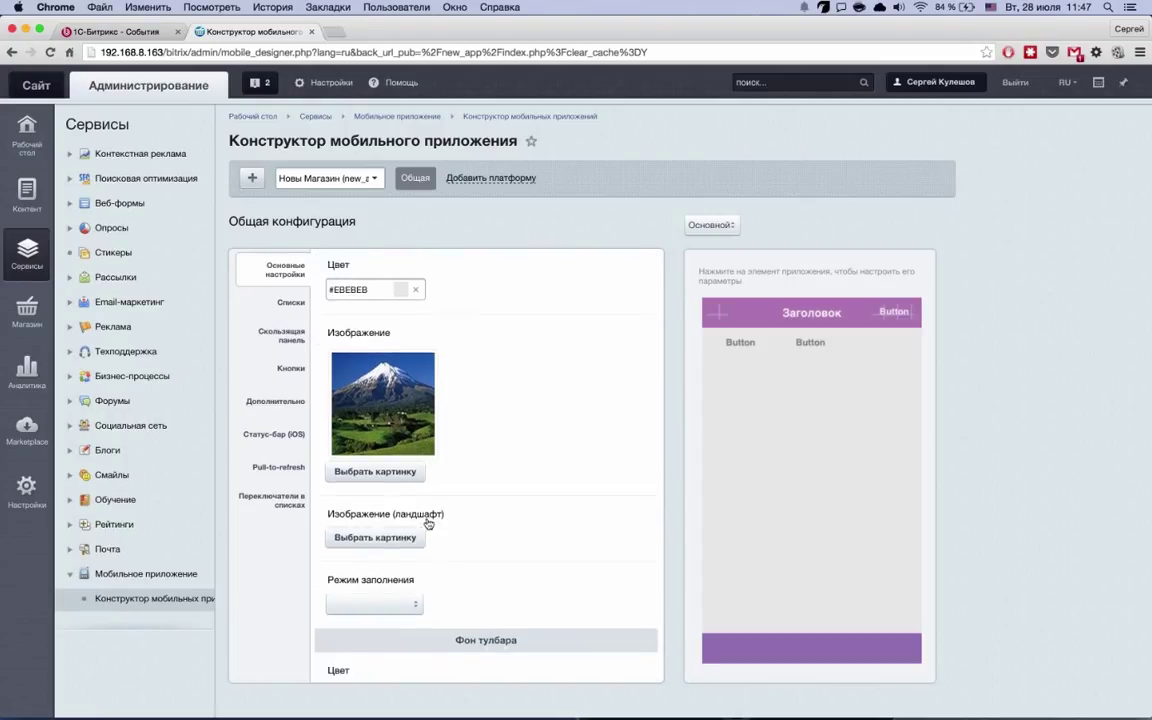
click(432, 375)
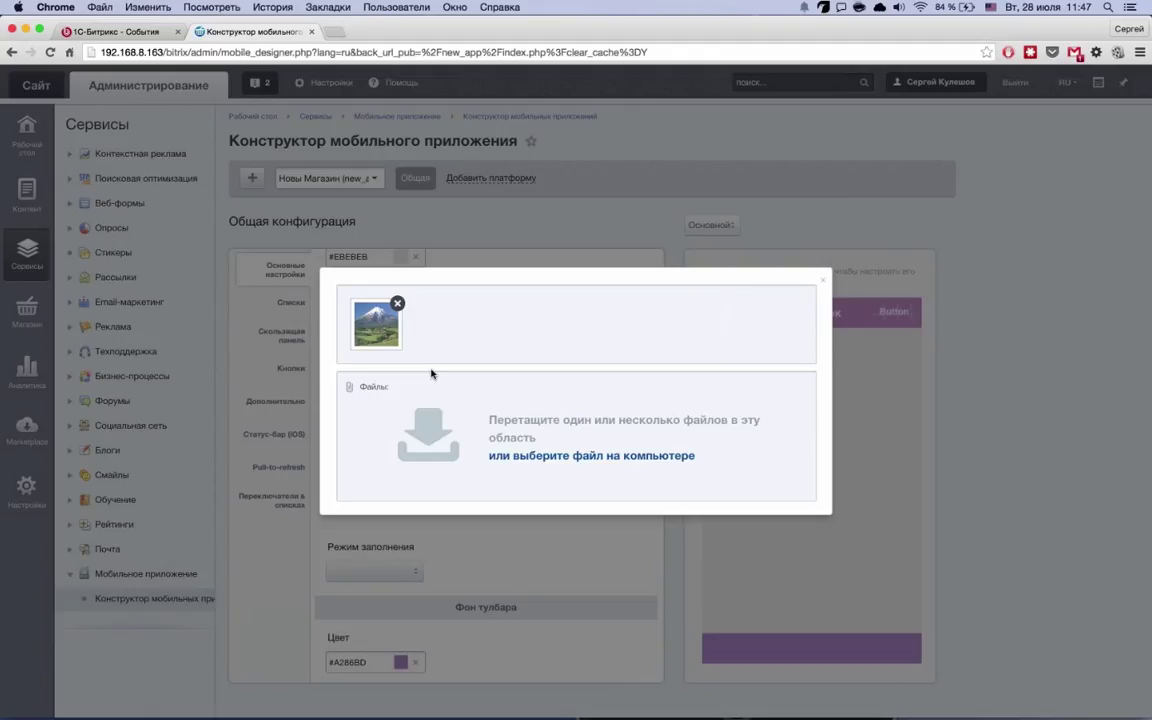
key(Escape)
Step: Set the fill mode (Режим заполнения) of the screen background to Растянуть
scroll(449, 460, down, 5)
click(404, 463)
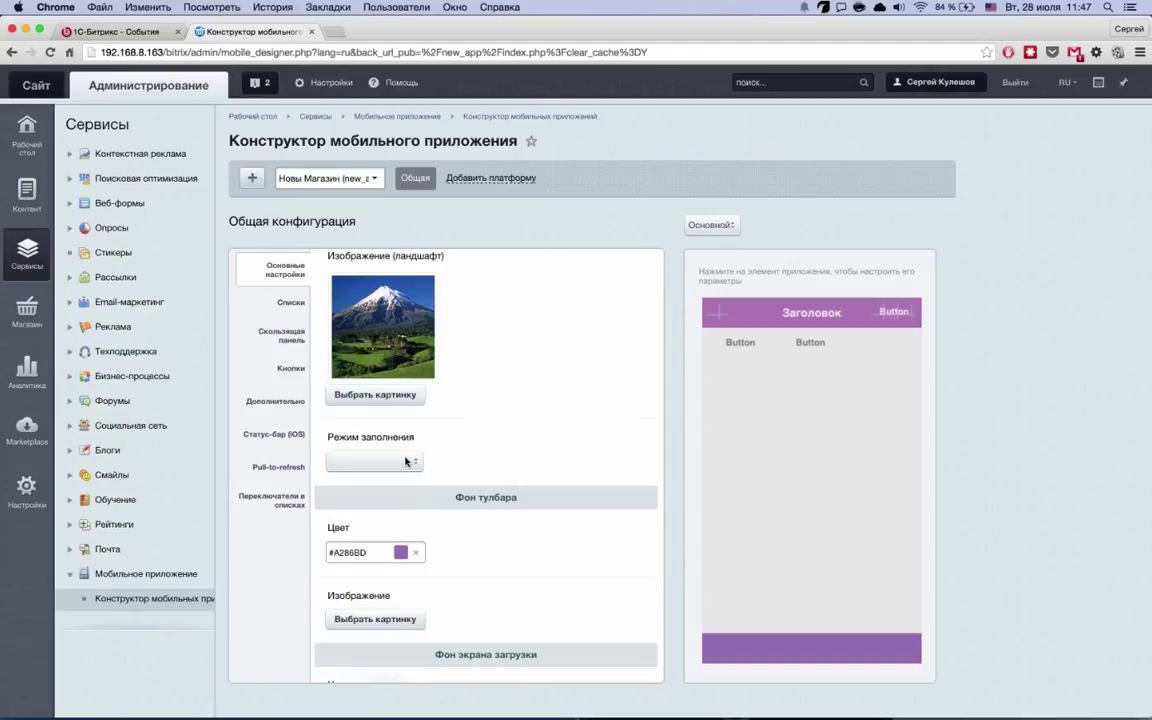
click(406, 473)
scroll(440, 470, up, 5)
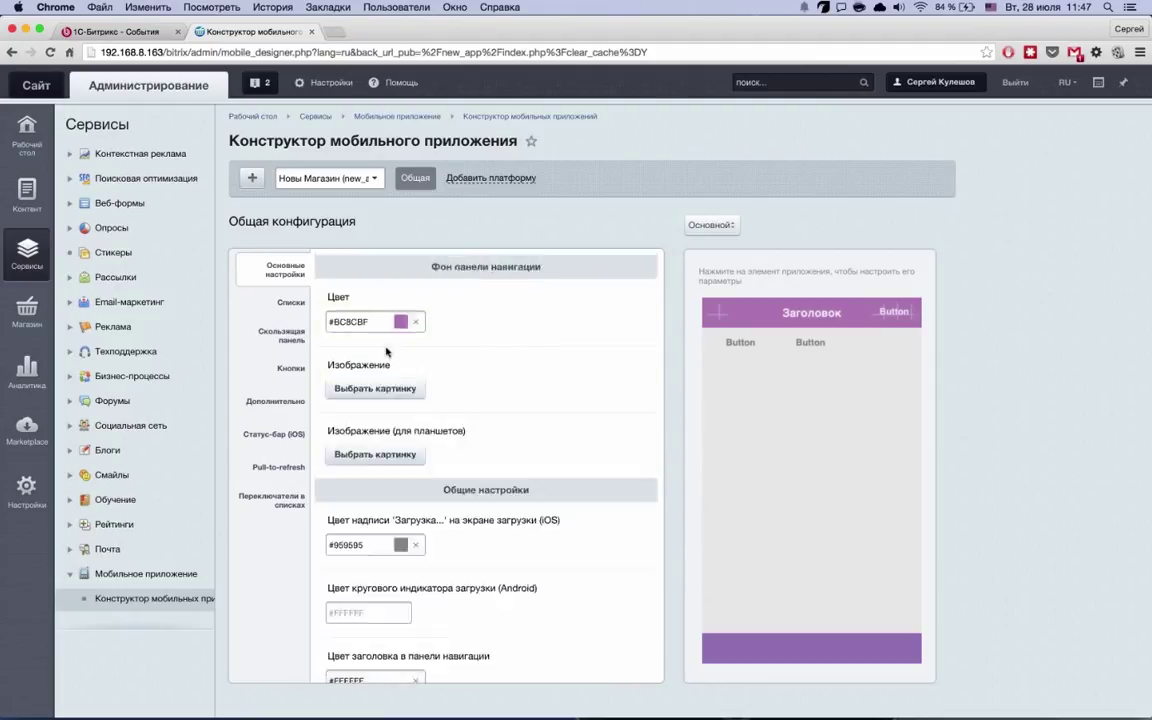
scroll(478, 505, down, 1)
scroll(476, 507, up, 3)
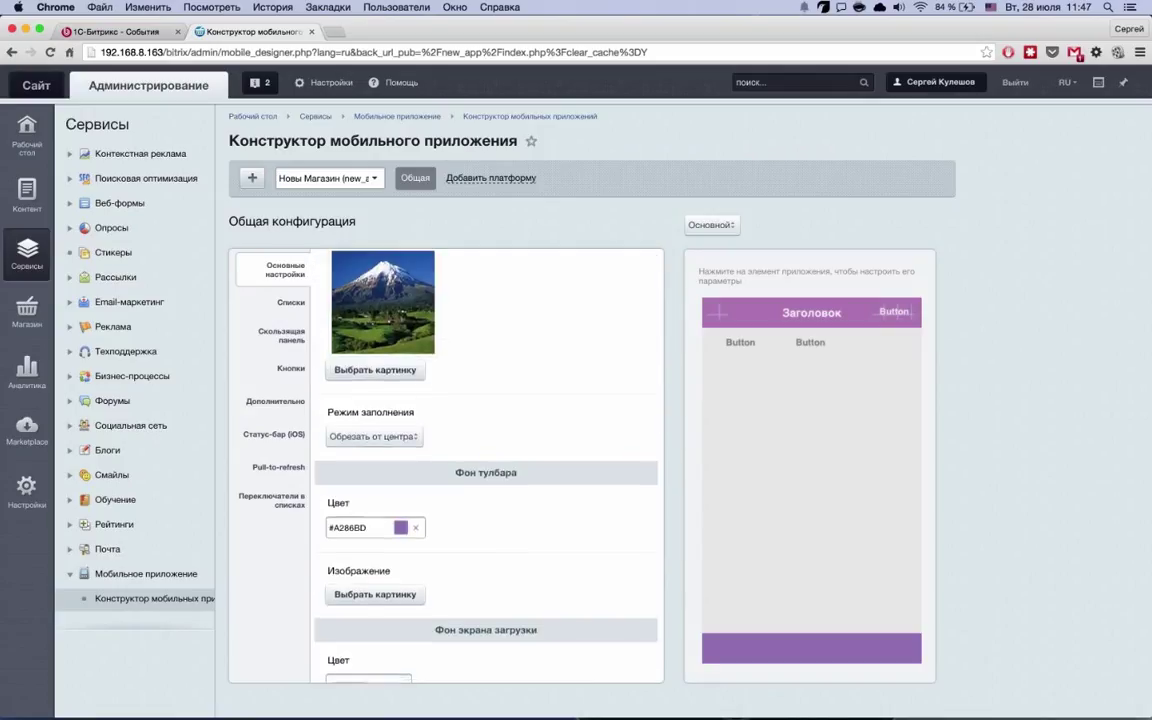
click(410, 511)
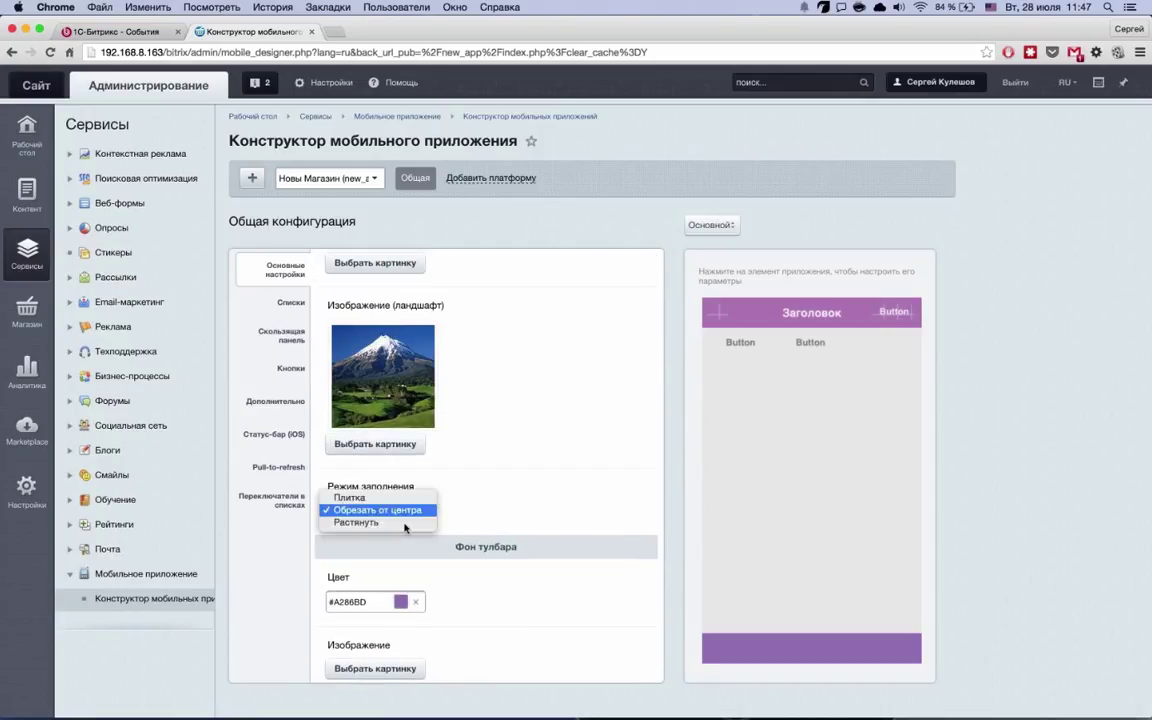
click(430, 519)
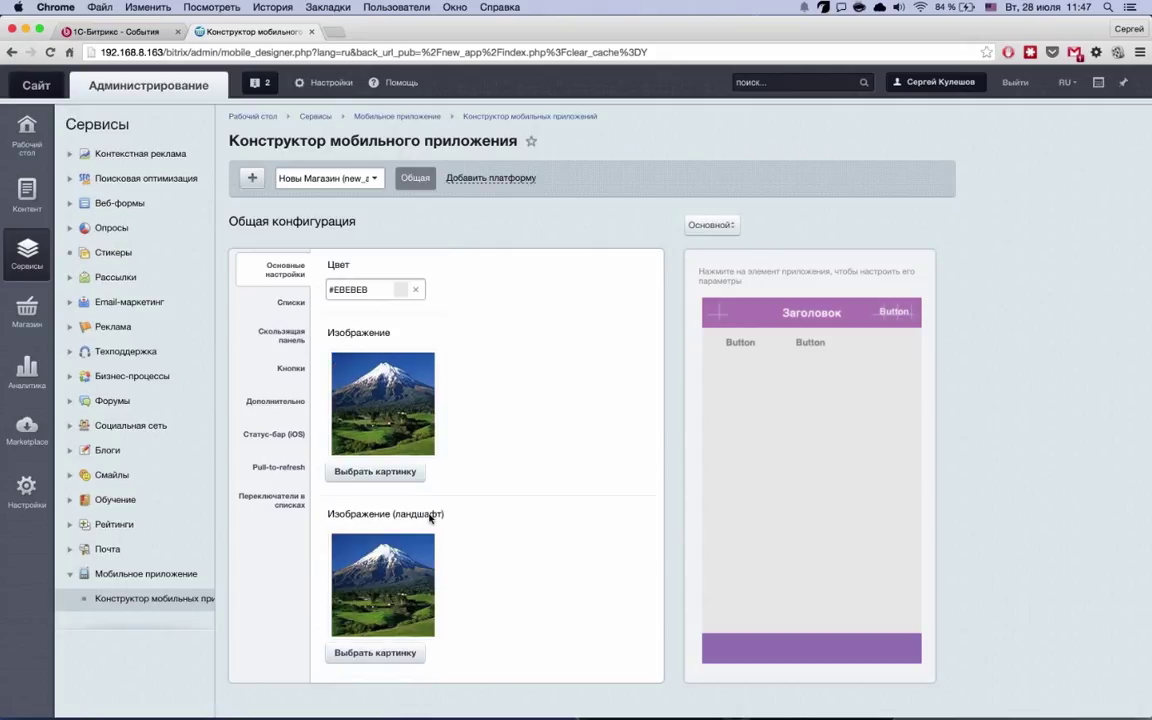
Step: Check the sliding panel settings and the picture chosen for the screen background
click(850, 409)
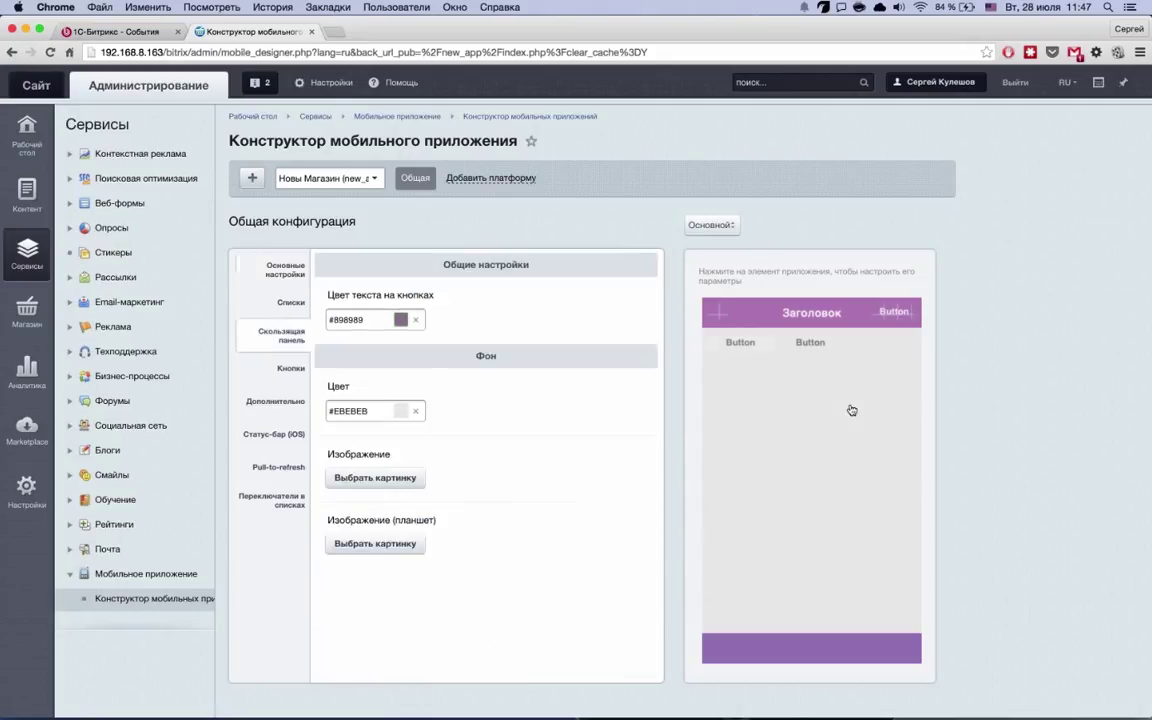
click(800, 350)
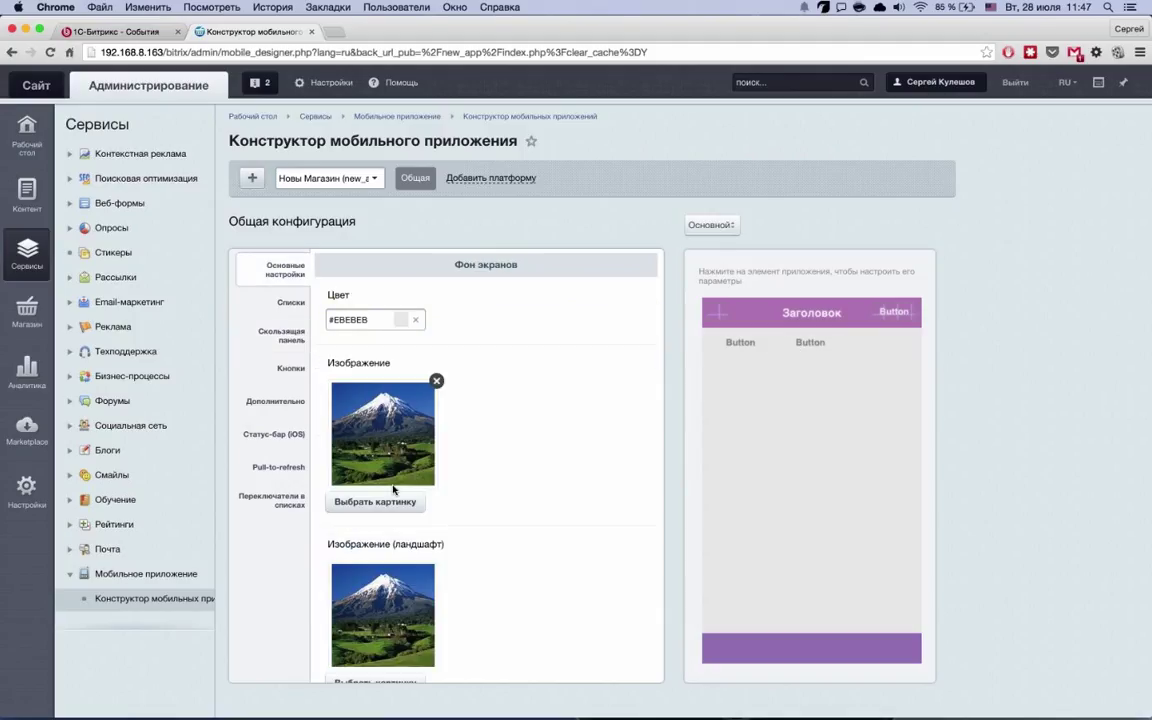
click(393, 492)
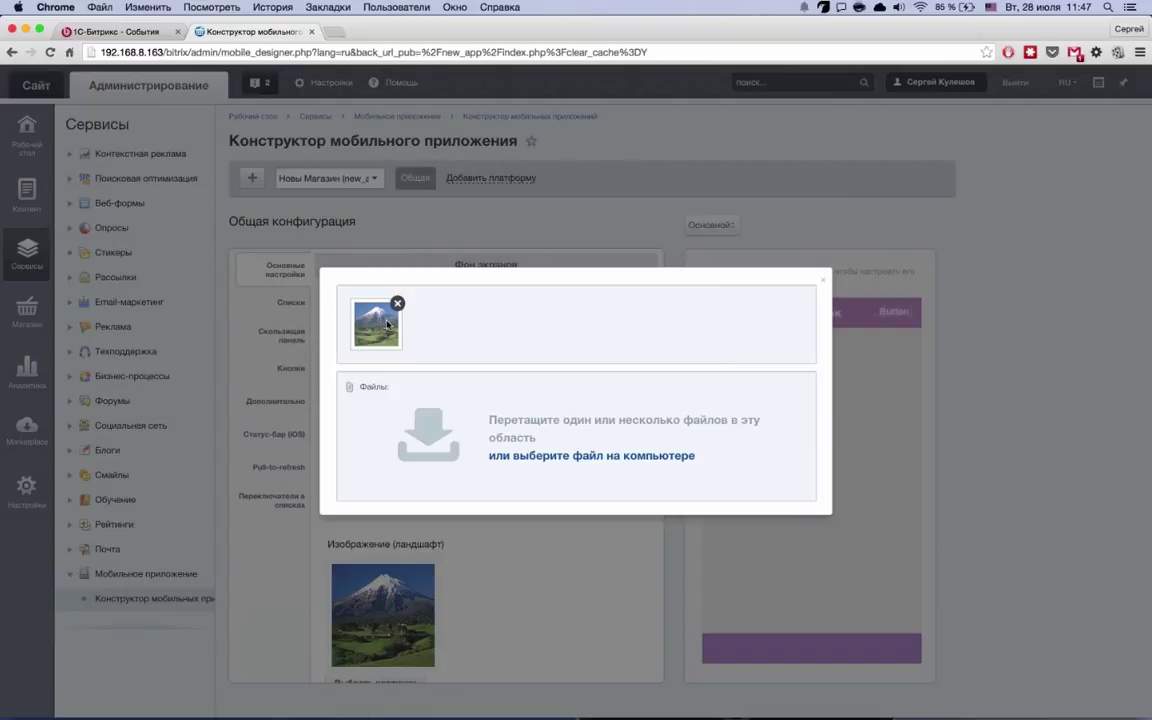
key(Escape)
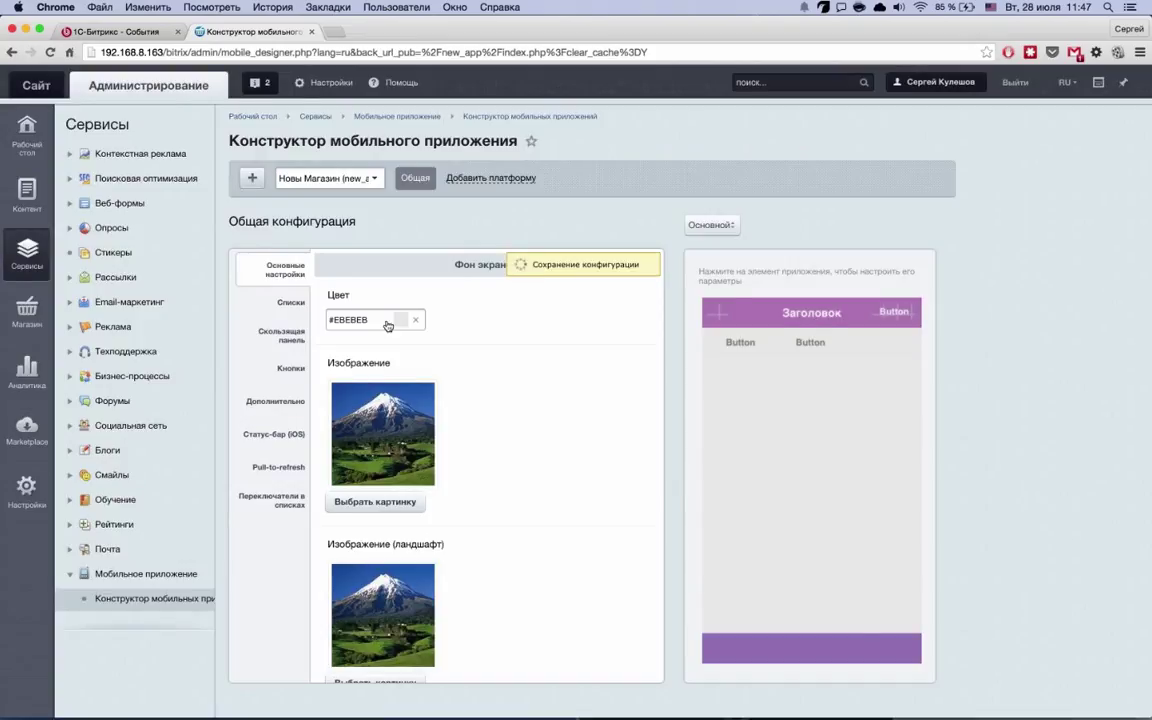
Step: View the Загрузка and Списки screens in the app preview and return to the Основной screen
click(720, 225)
click(725, 233)
click(721, 222)
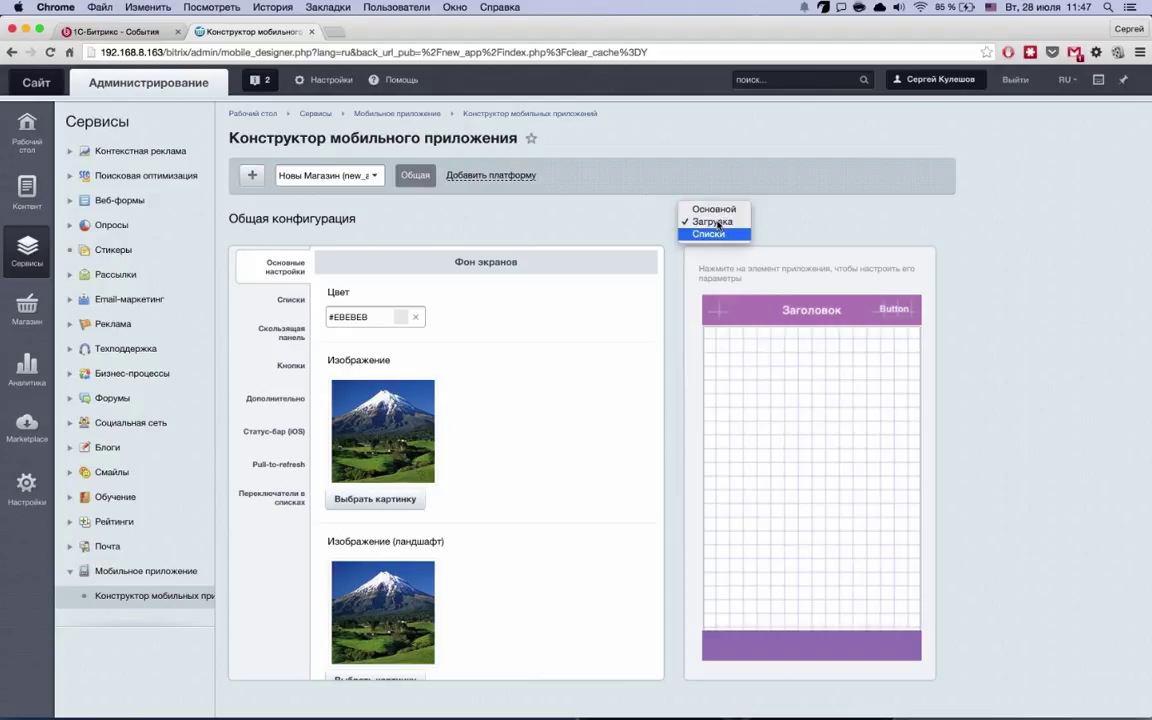
click(720, 234)
key(Up)
key(Up)
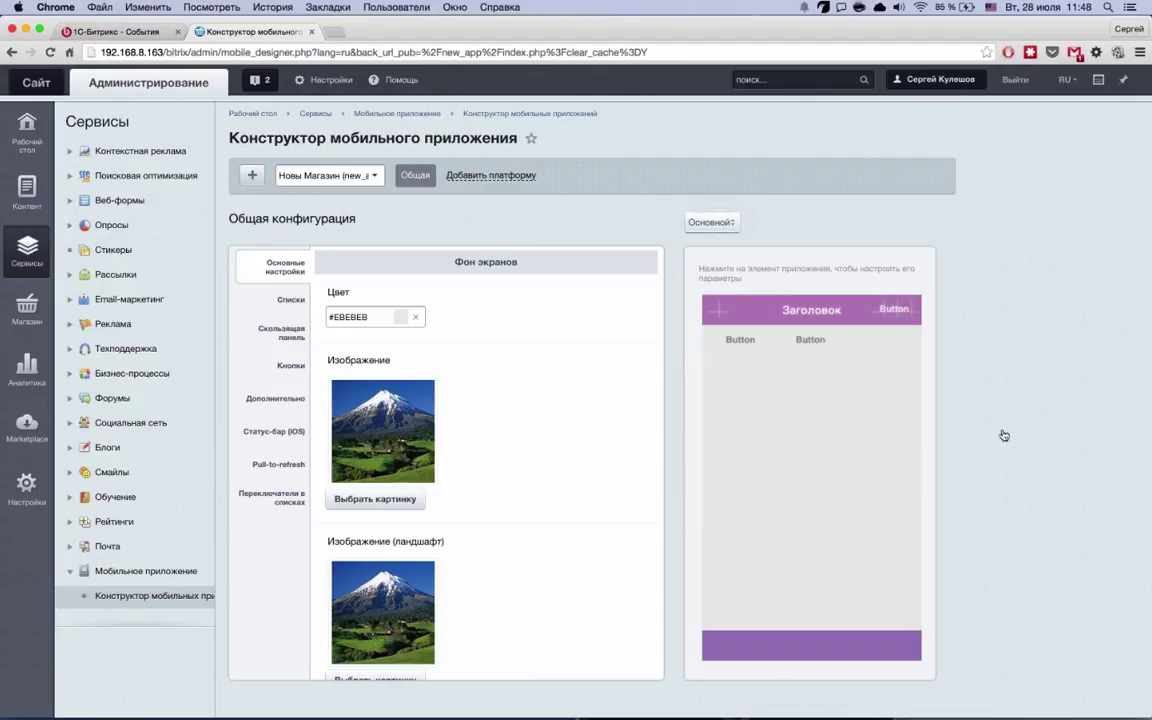
Step: Clear the color of the screen background so only the image is used
click(414, 318)
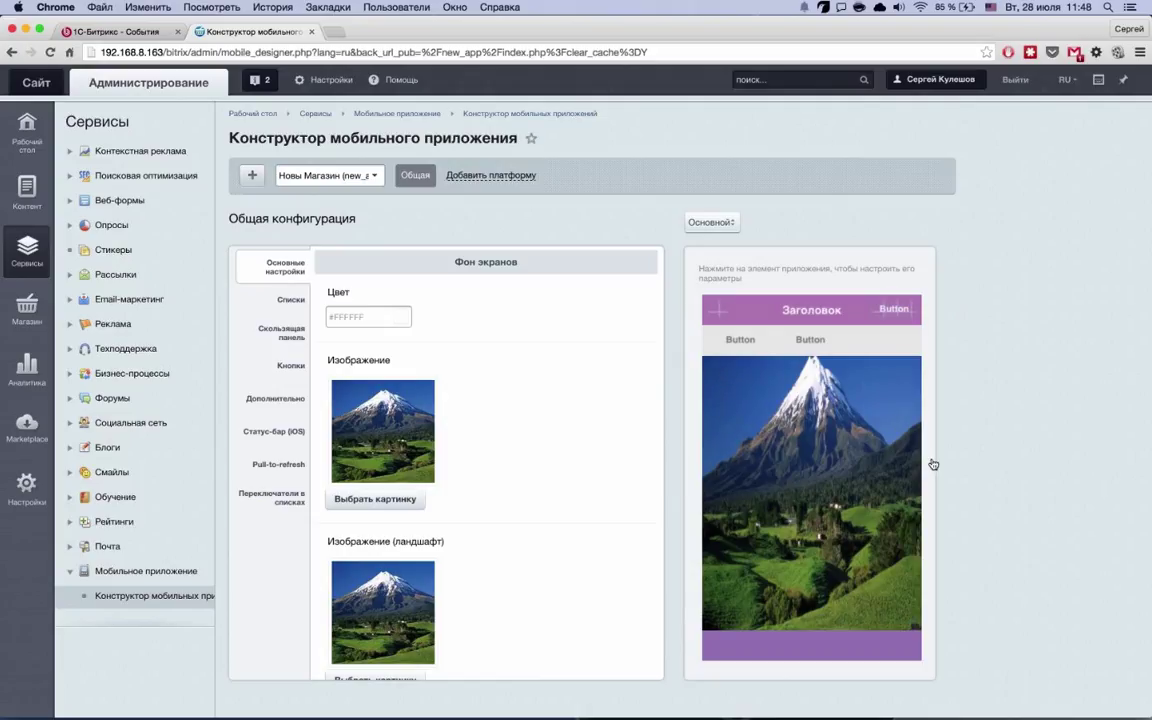
Step: Try the Плитка fill mode for the screen background image and switch it back to Растянуть
scroll(482, 540, down, 1)
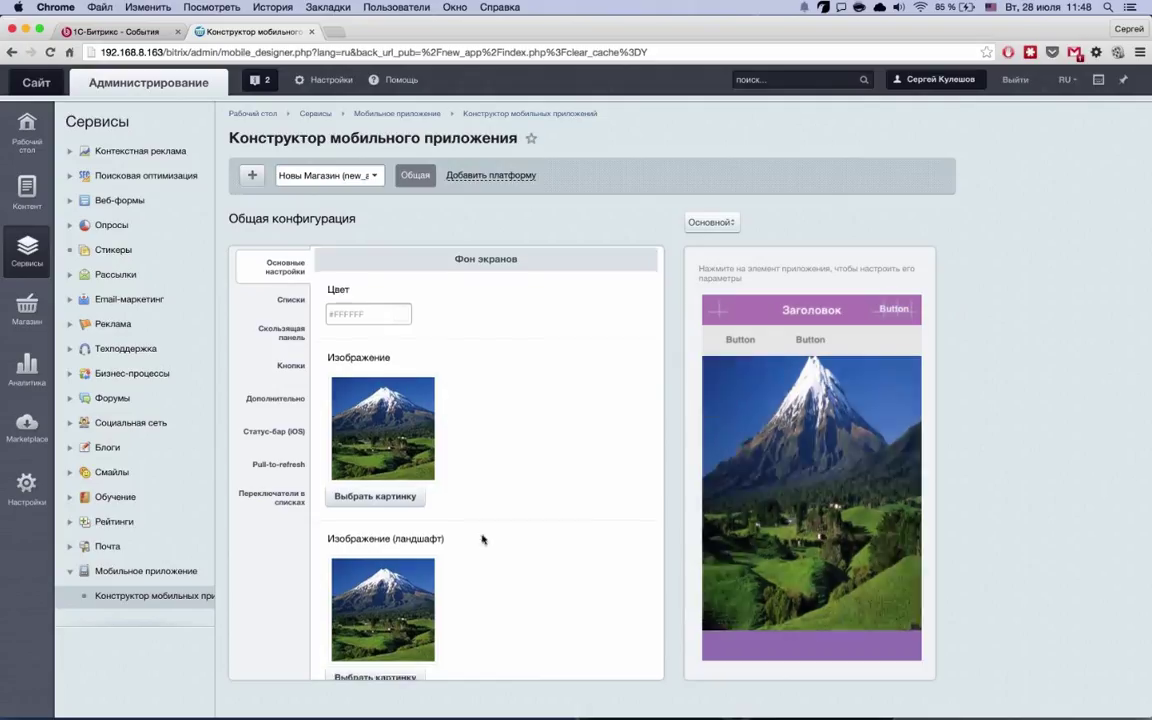
scroll(482, 540, down, 5)
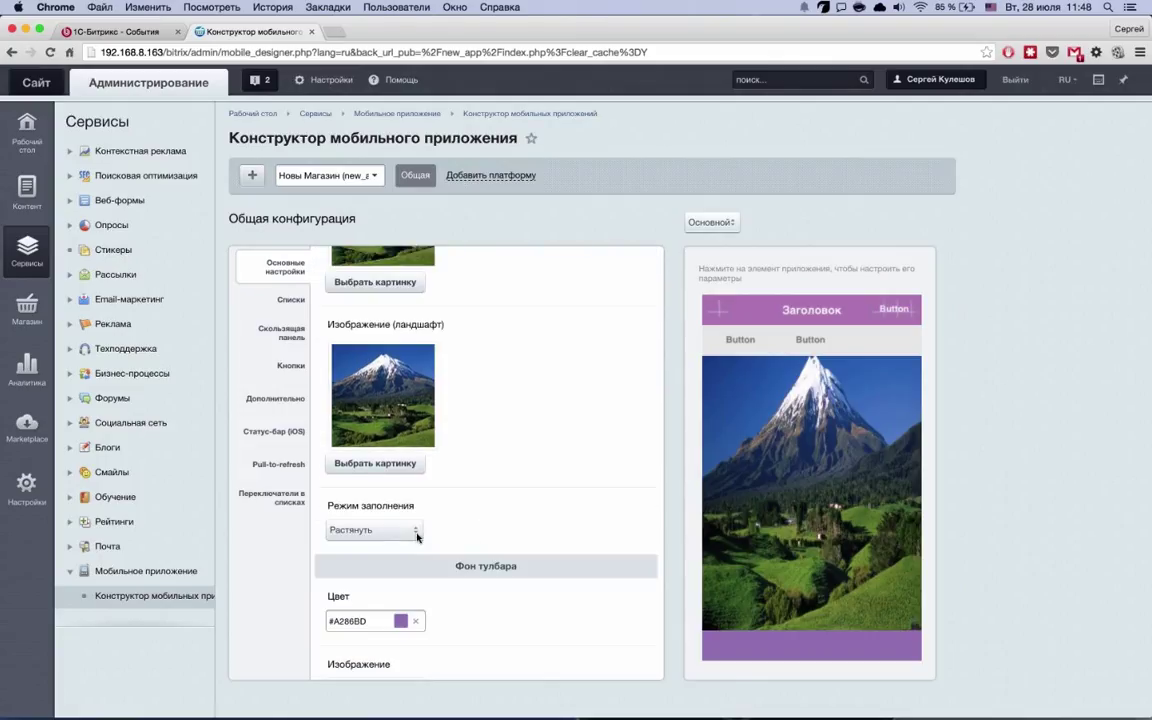
click(406, 530)
click(406, 530)
click(404, 517)
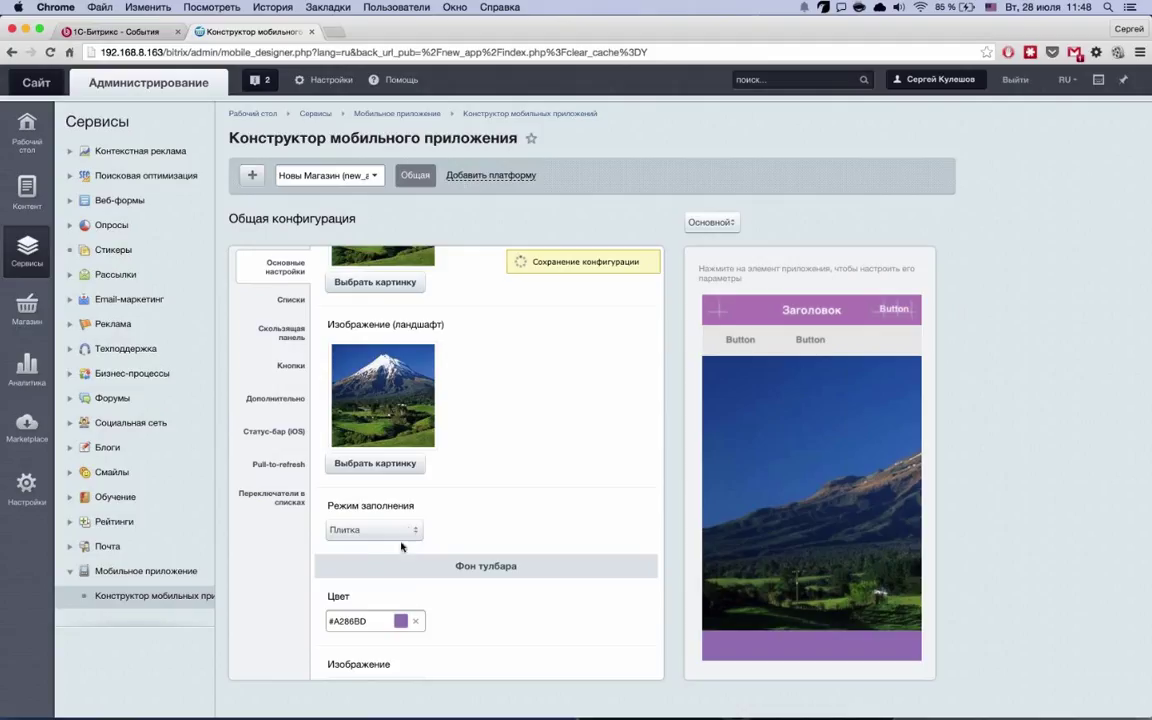
click(405, 530)
key(Down)
key(Down)
key(Return)
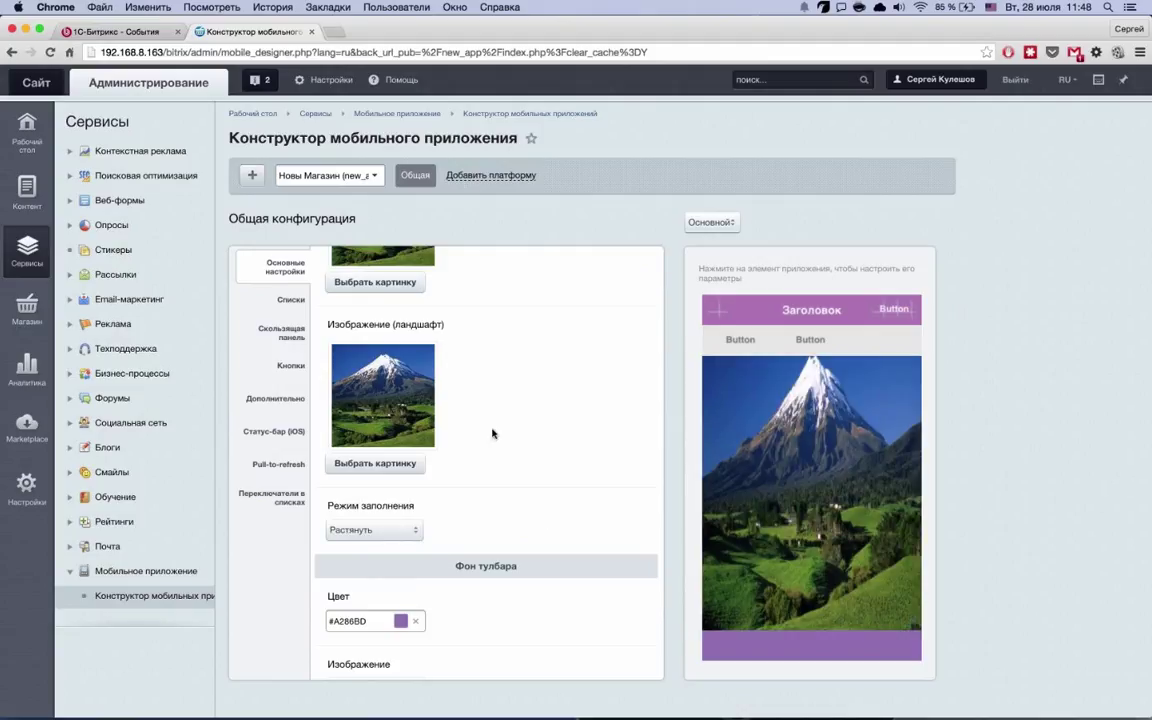
Step: Examine the button settings (Кнопки) and the sliding panel settings (Скользящая панель) of the app
scroll(510, 450, up, 1)
scroll(517, 454, up, 1)
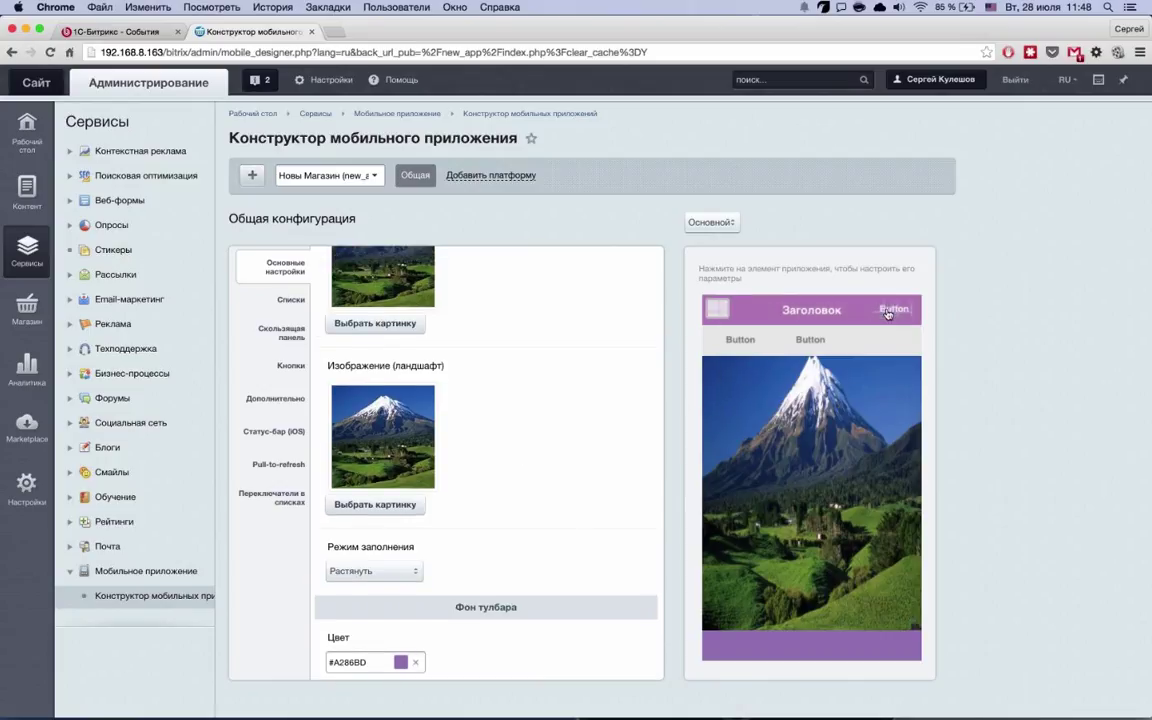
scroll(615, 408, up, 3)
scroll(610, 409, down, 15)
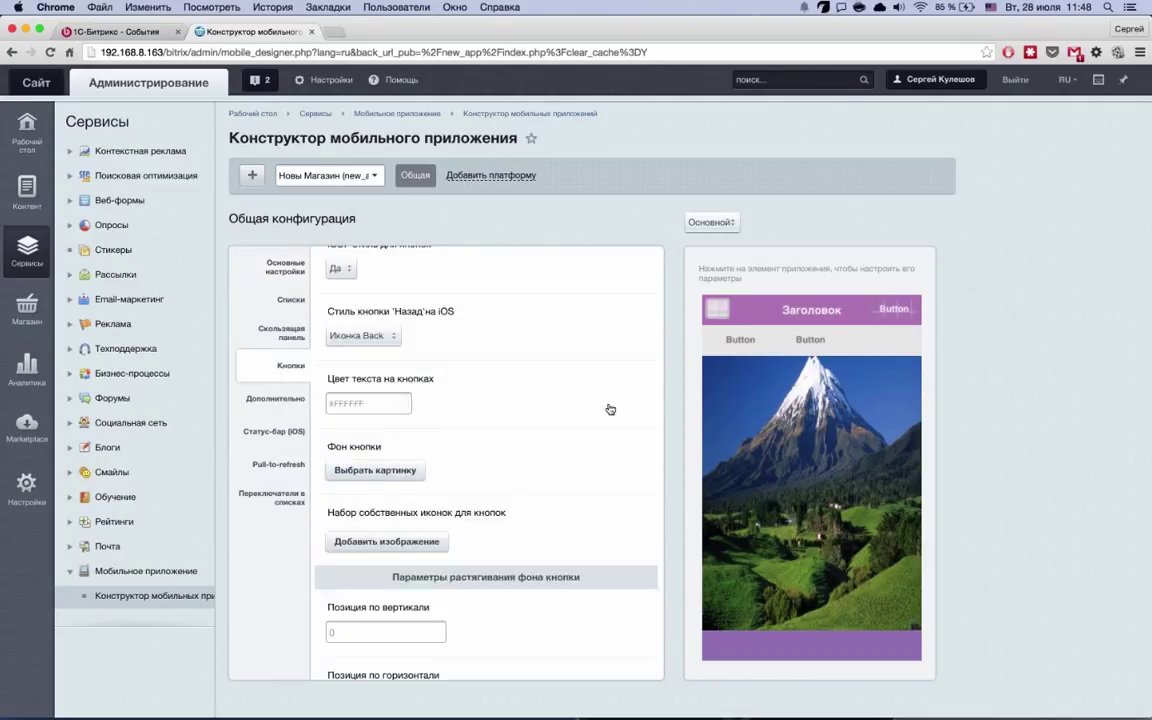
scroll(412, 427, down, 2)
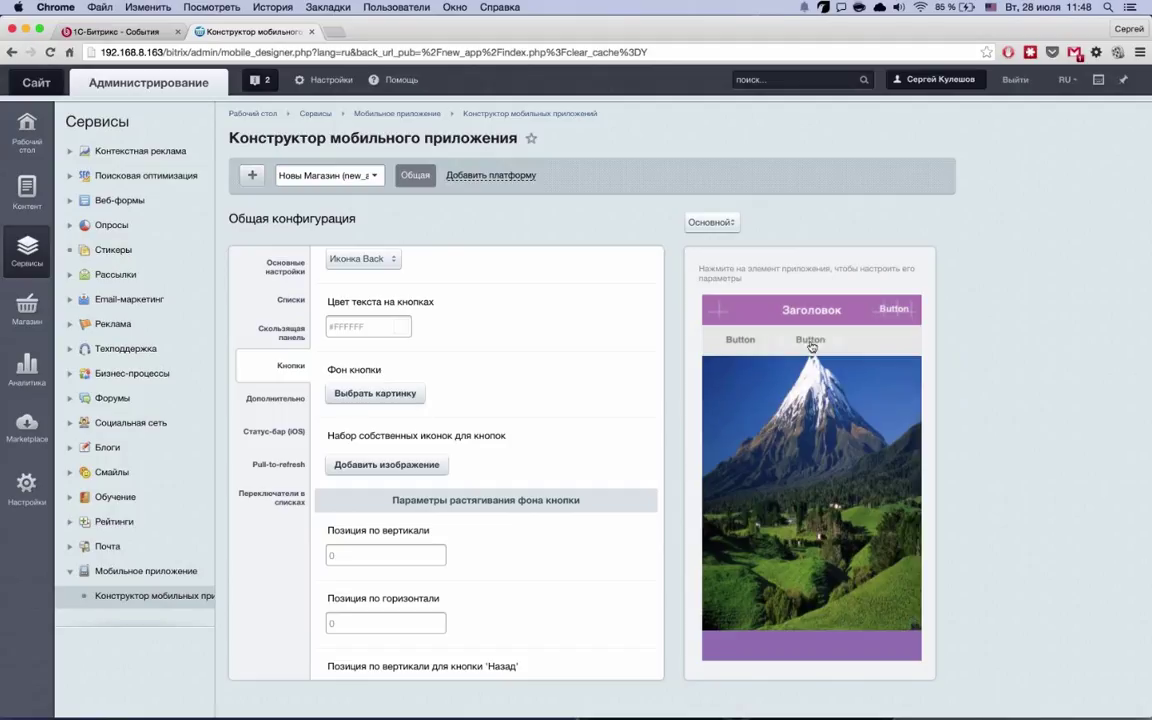
click(751, 344)
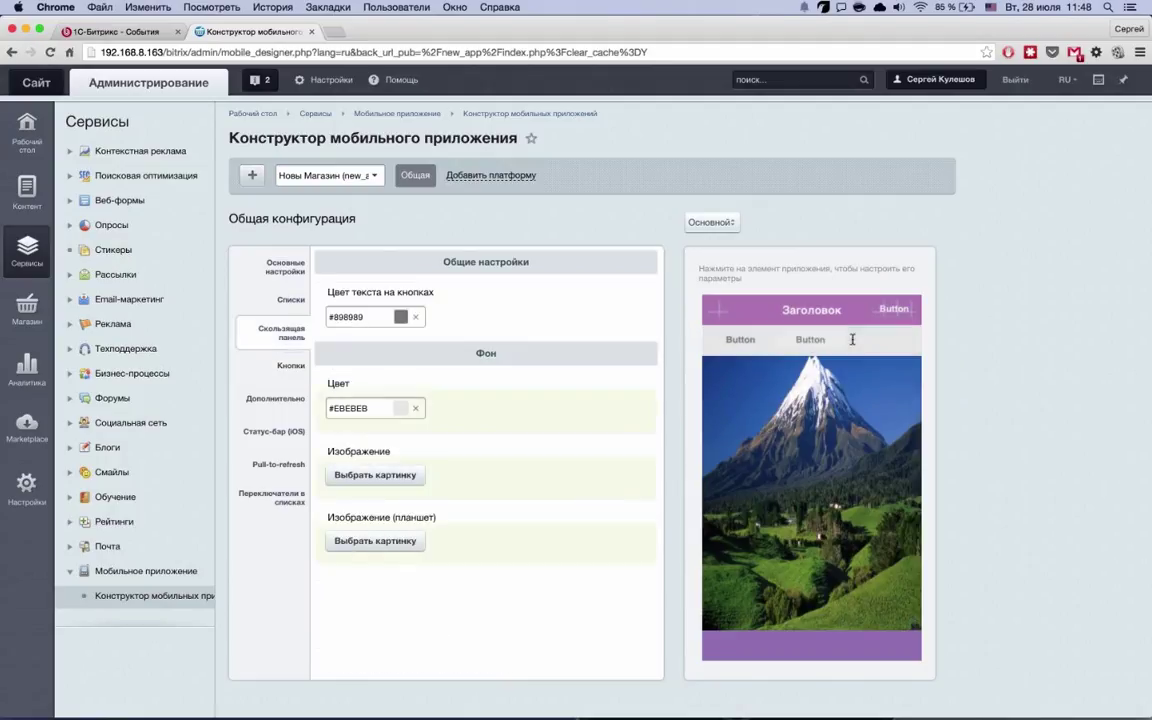
Step: Switch the app preview to the Загрузка screen
click(711, 222)
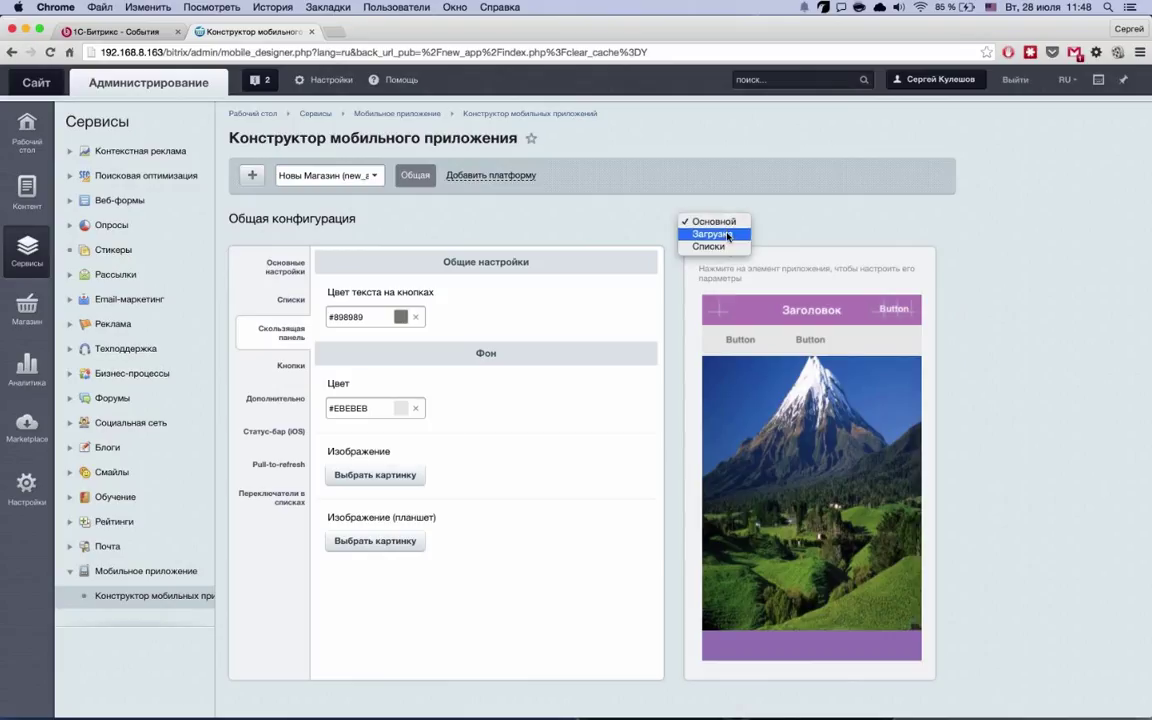
click(728, 234)
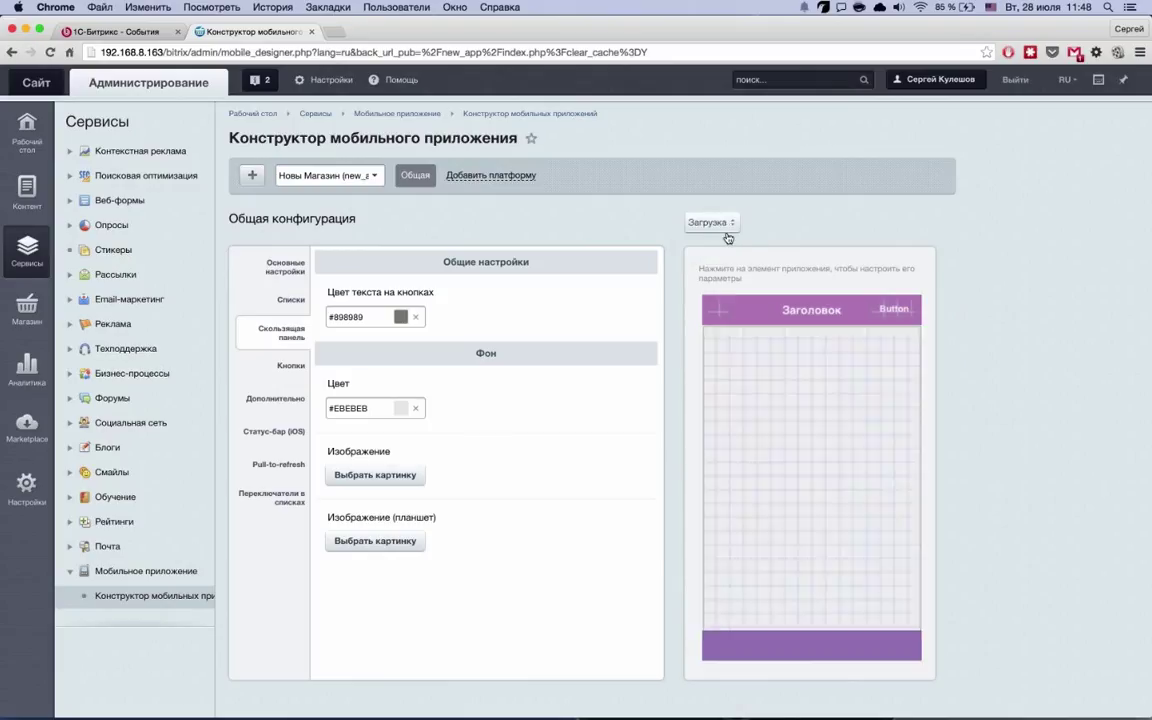
Step: Switch the app preview to the Списки screen and look through the settings of the list elements
click(723, 236)
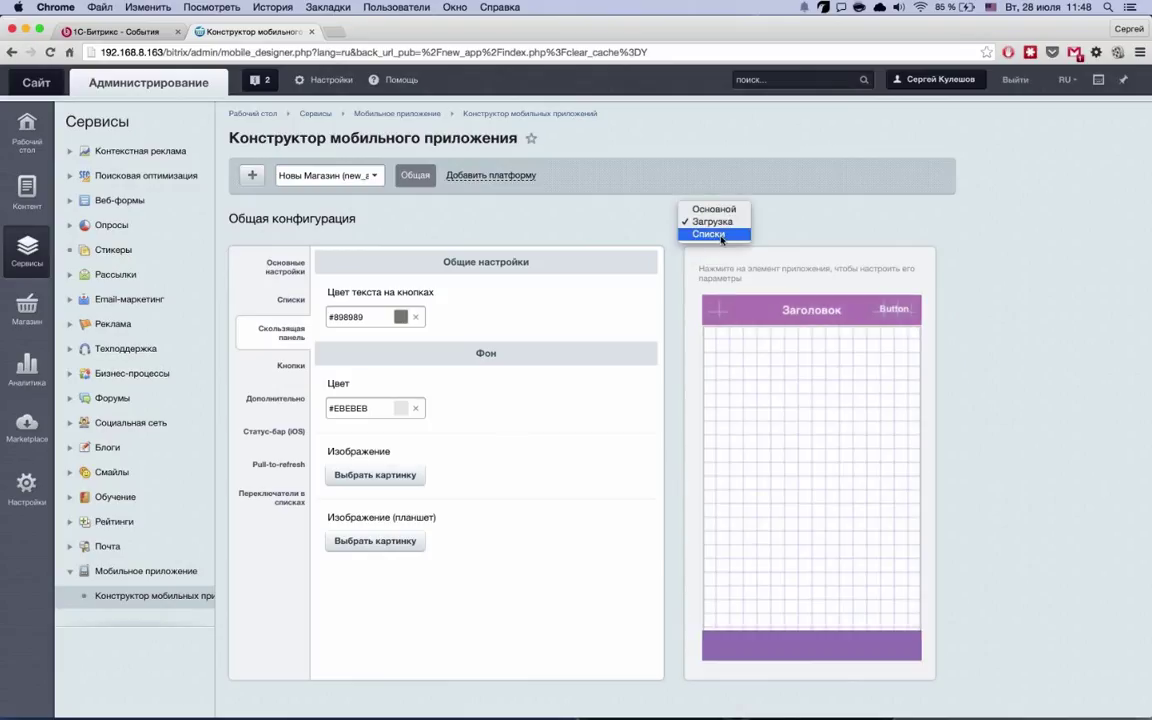
click(721, 235)
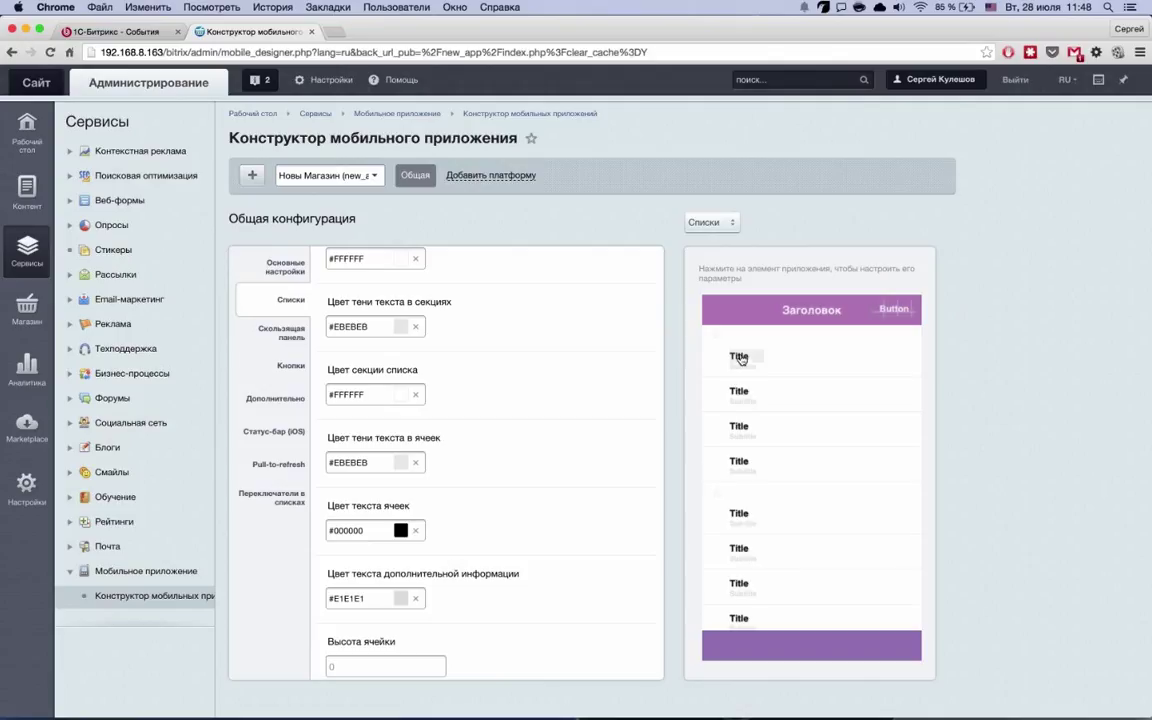
click(834, 367)
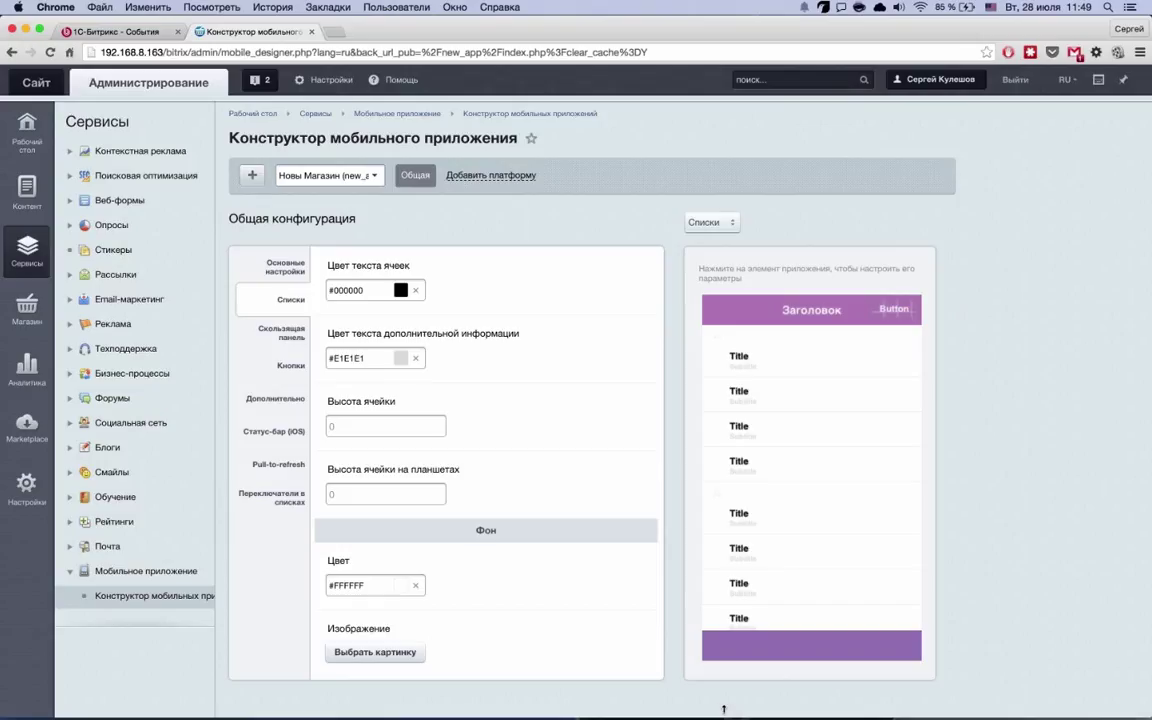
Step: Switch to Reflector to view the store app on the mirrored phone and return to the designer in Chrome
key(super+Tab)
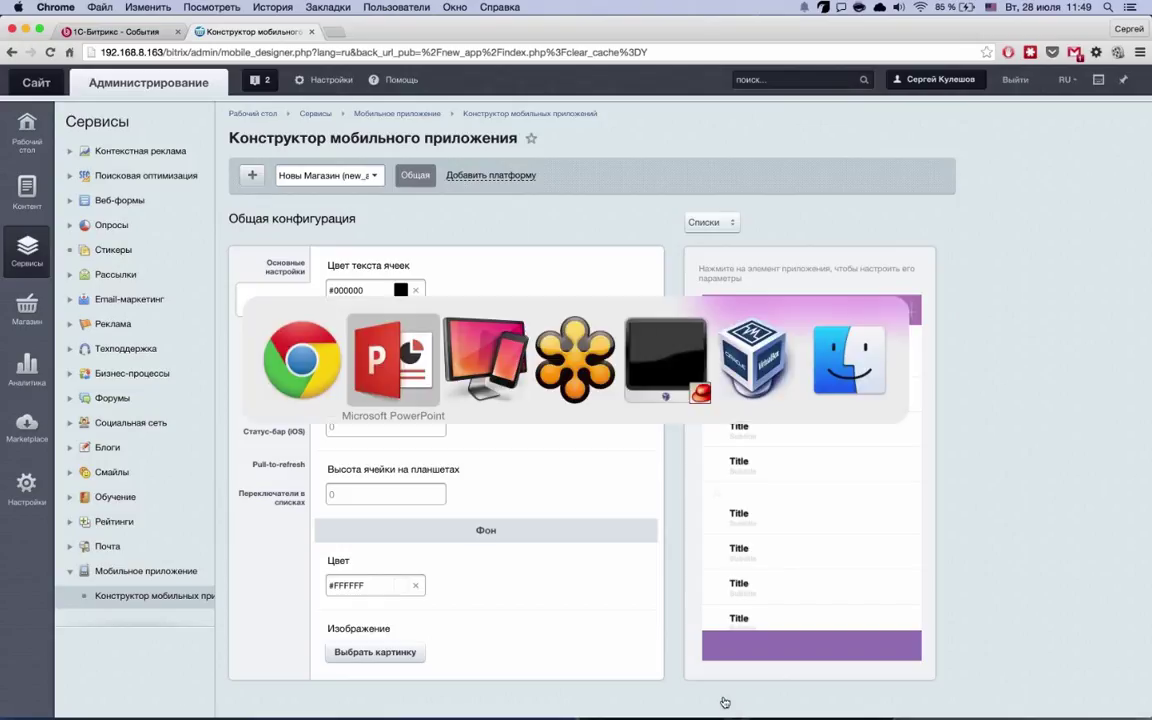
key(super+Tab)
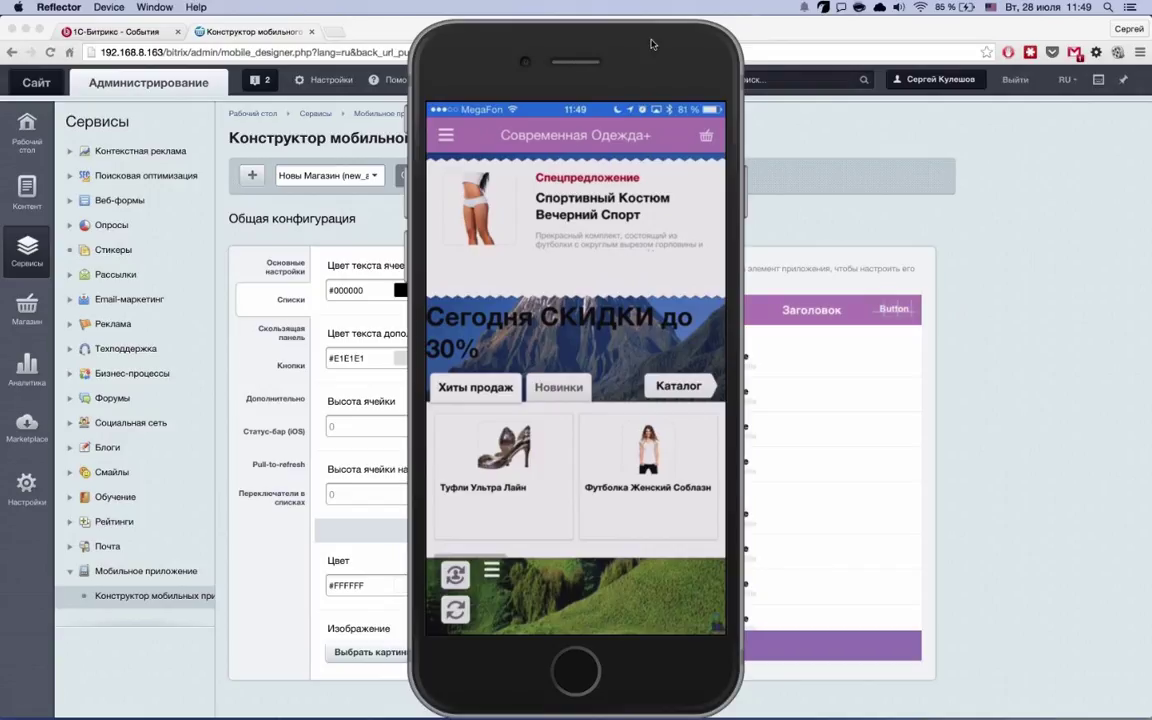
drag(670, 36, 689, 33)
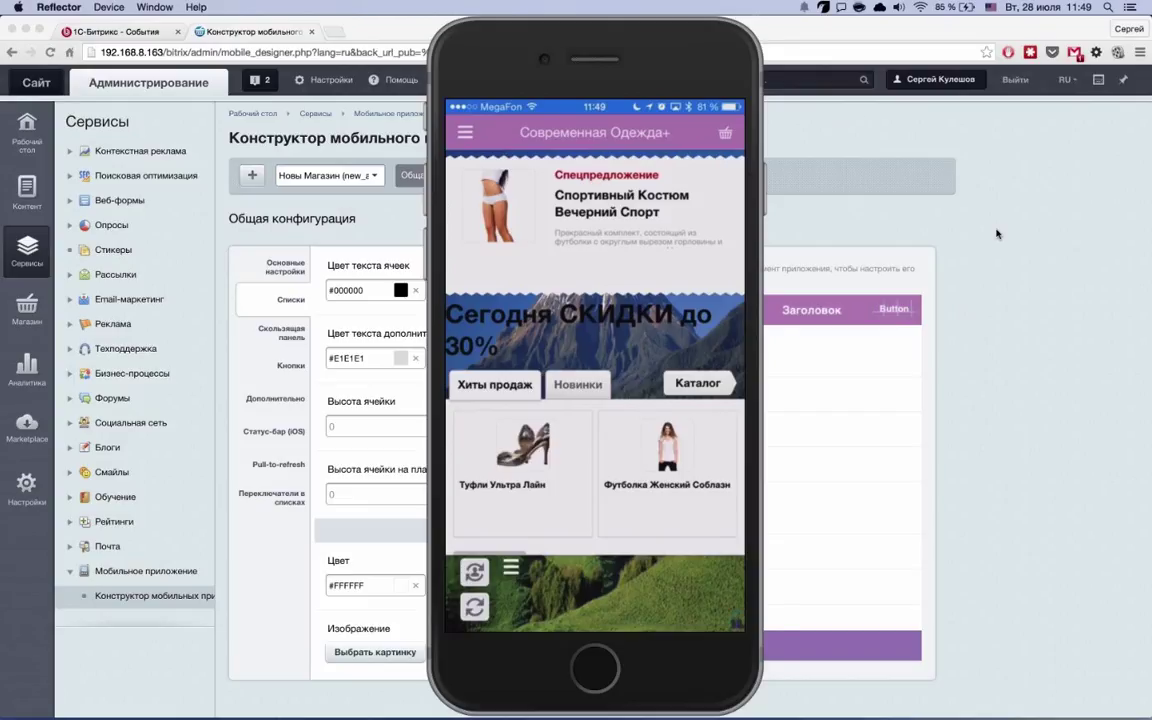
click(996, 234)
Step: Examine the Скользящая панель, Кнопки, Дополнительно, Статус-бар (iOS), Pull-to-refresh and Переключатели в списках settings of the app
click(281, 332)
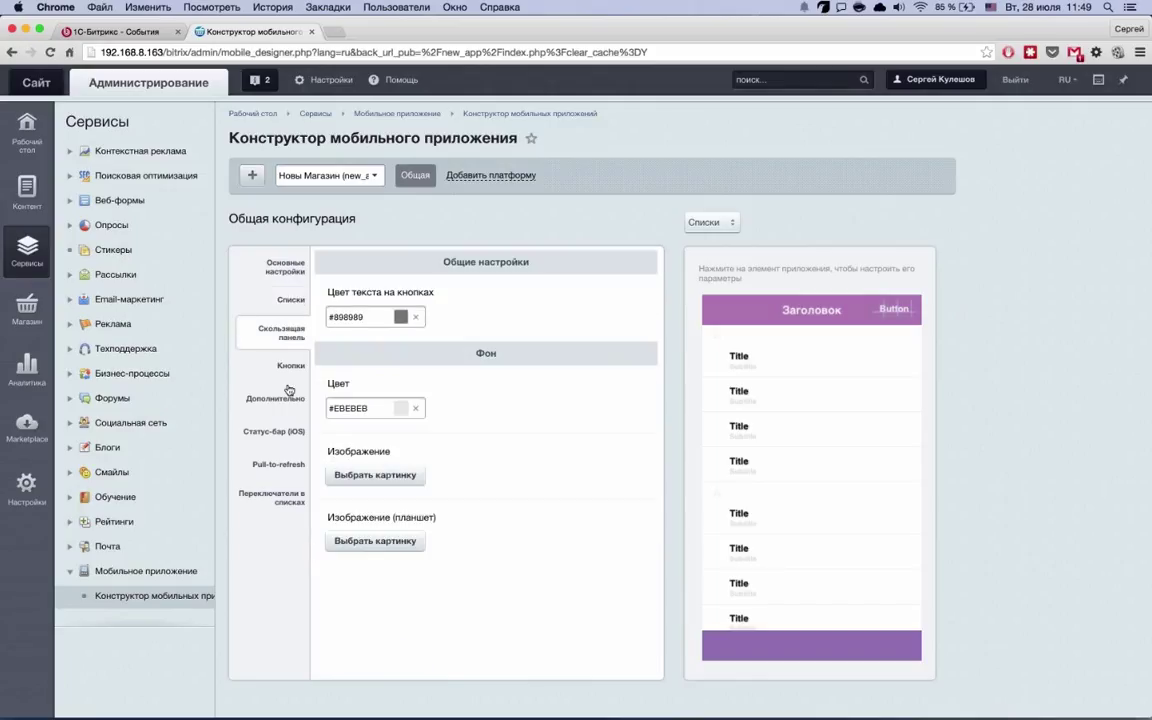
click(290, 366)
click(292, 400)
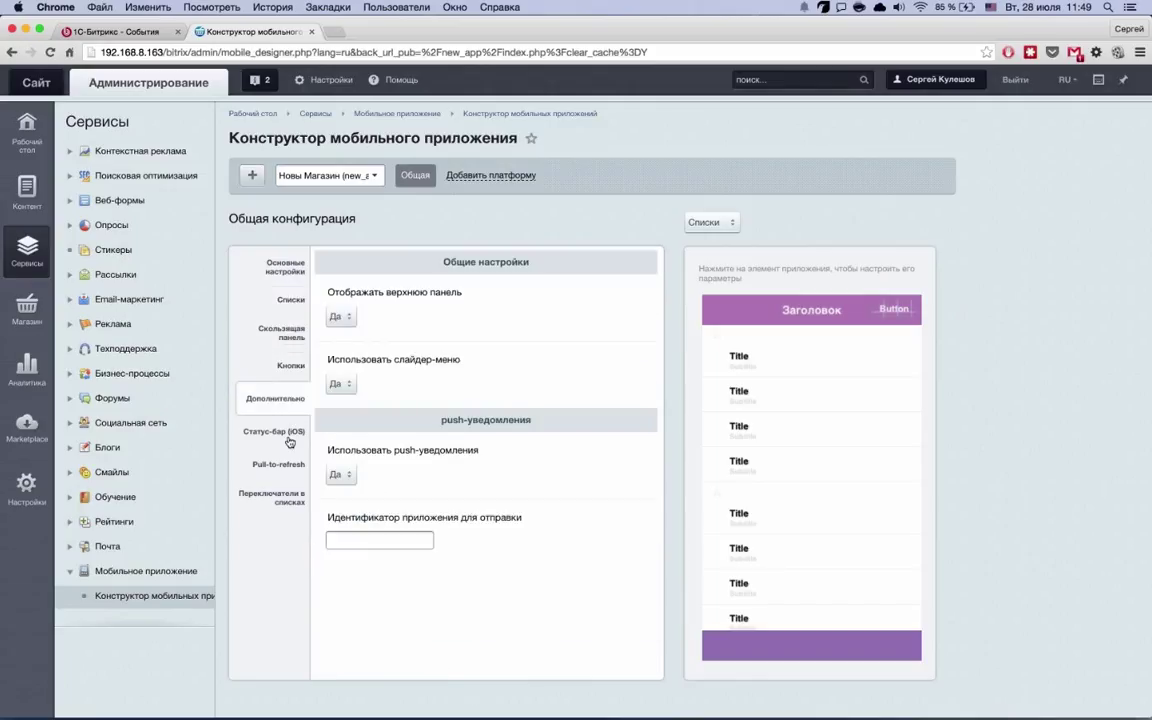
click(289, 441)
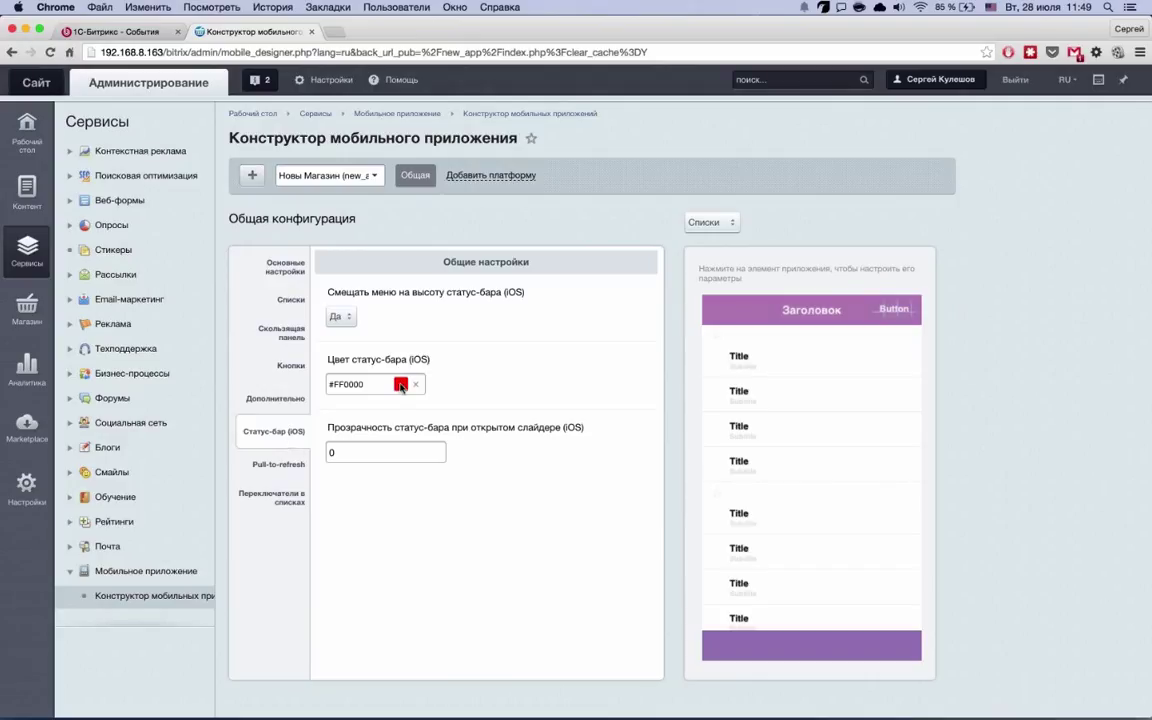
click(274, 468)
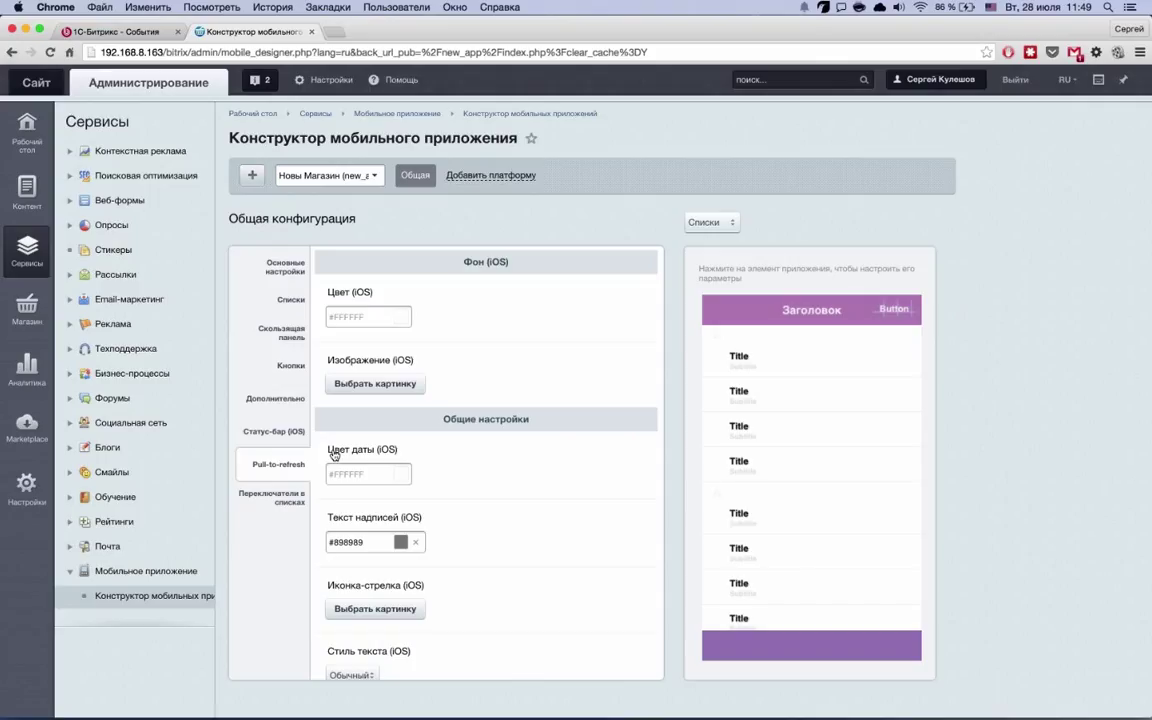
click(272, 497)
scroll(527, 458, down, 1)
scroll(731, 224, up, 1)
Step: Switch the app preview back to the Основной screen and open the basic settings (Основные настройки) with the screen background
click(731, 224)
key(Up)
key(Up)
key(Return)
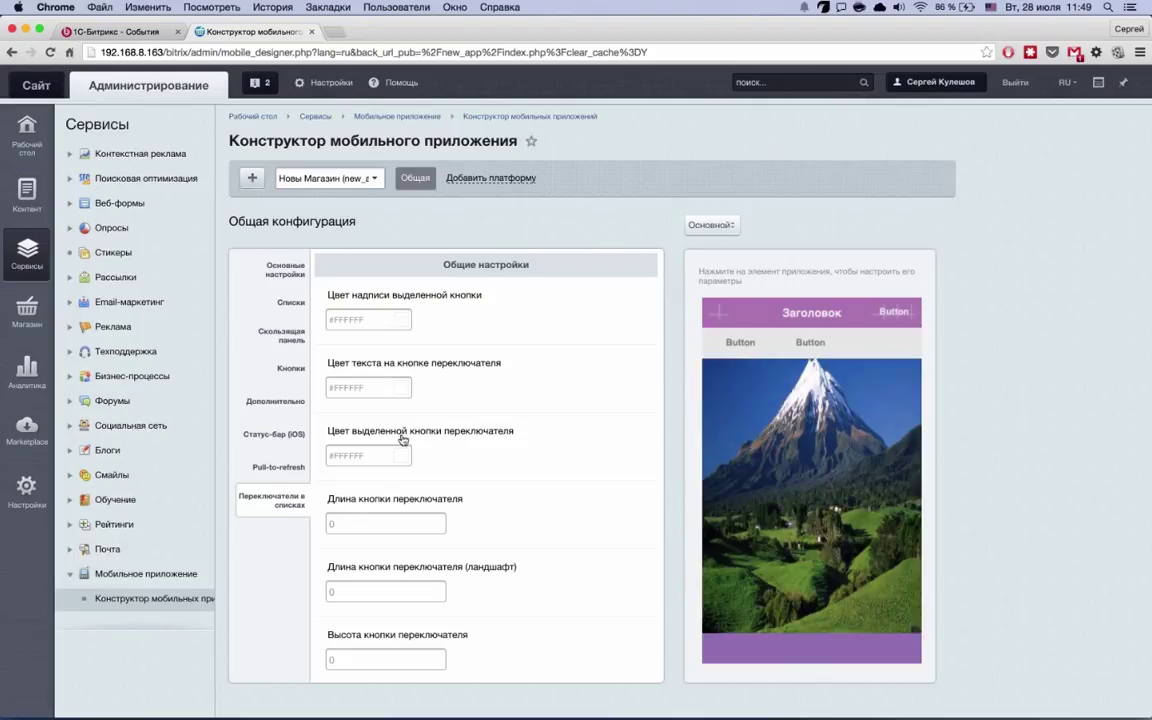
click(301, 275)
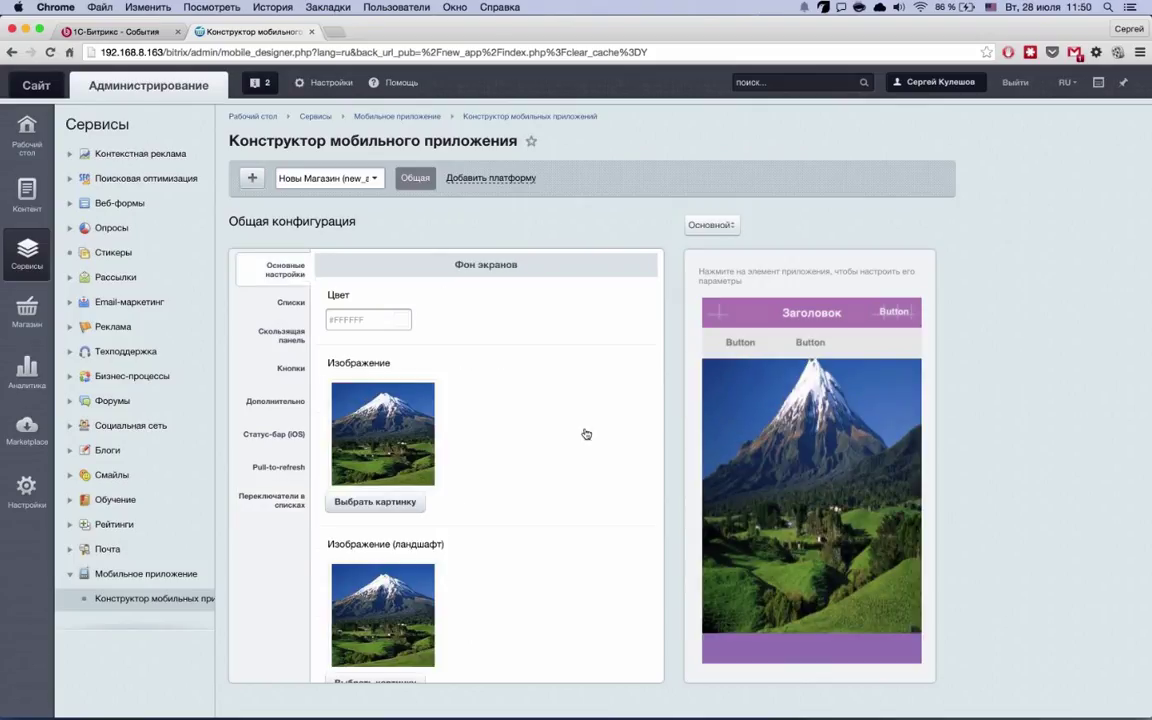
scroll(843, 527, down, 1)
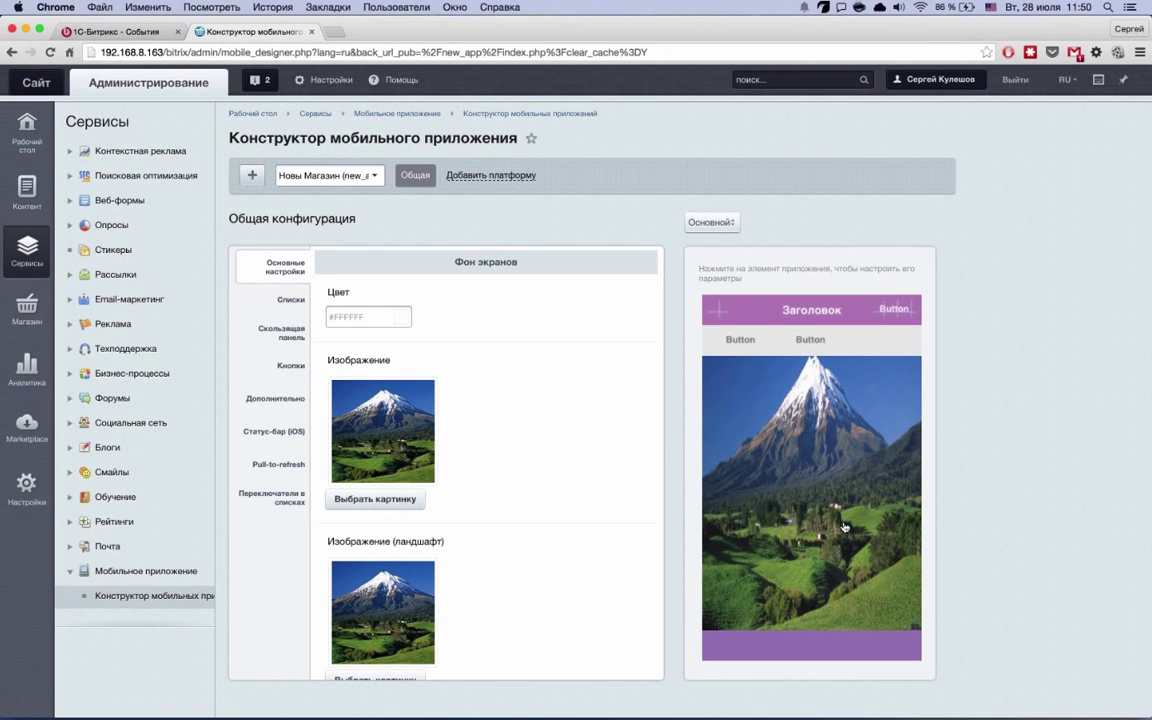
scroll(843, 527, down, 2)
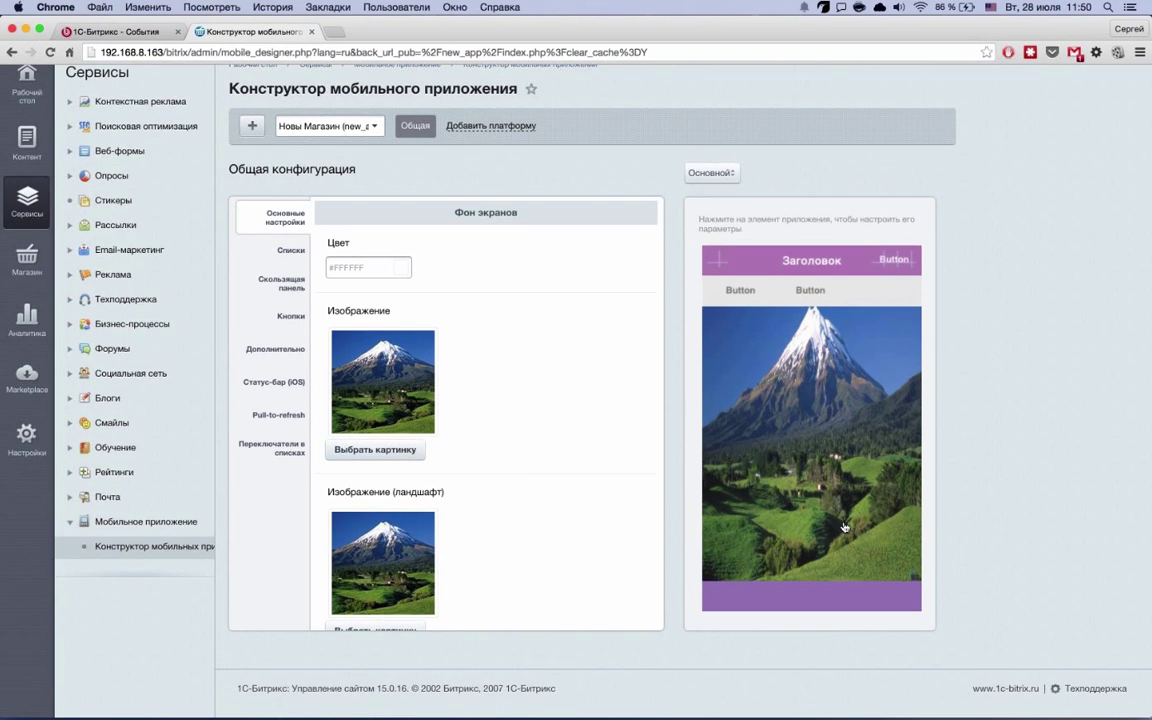
scroll(843, 527, up, 2)
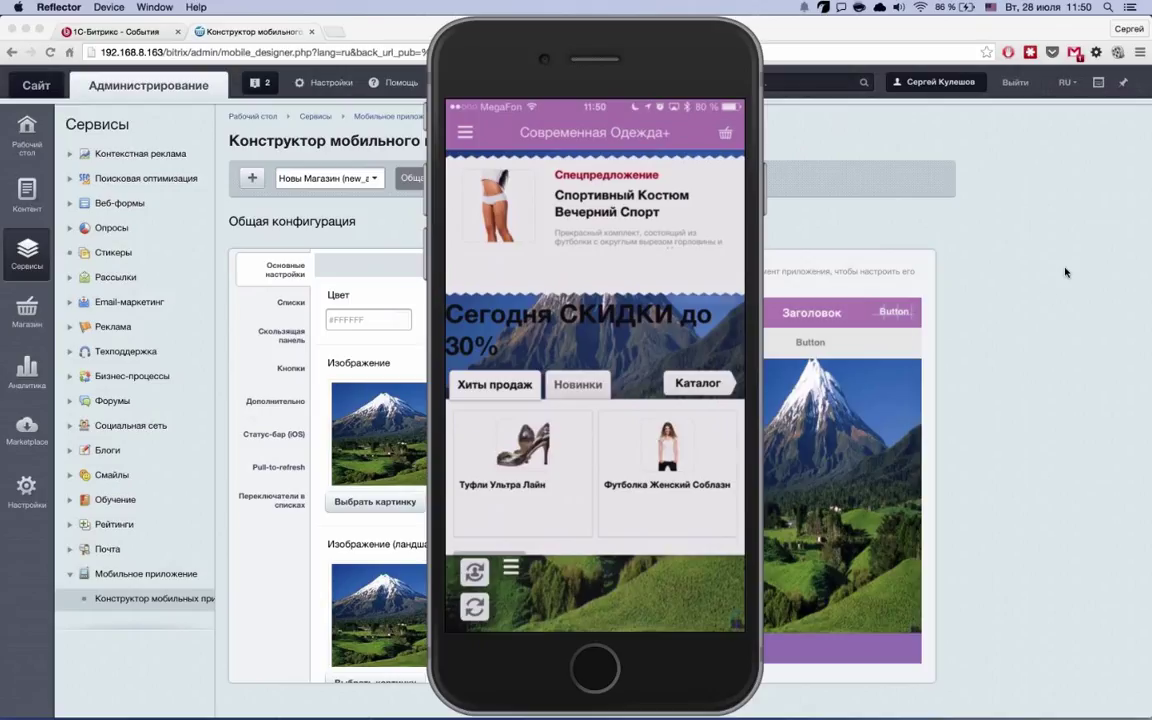
Step: Bring Reflector to the front to view the app on the mirrored phone
key(super+Tab)
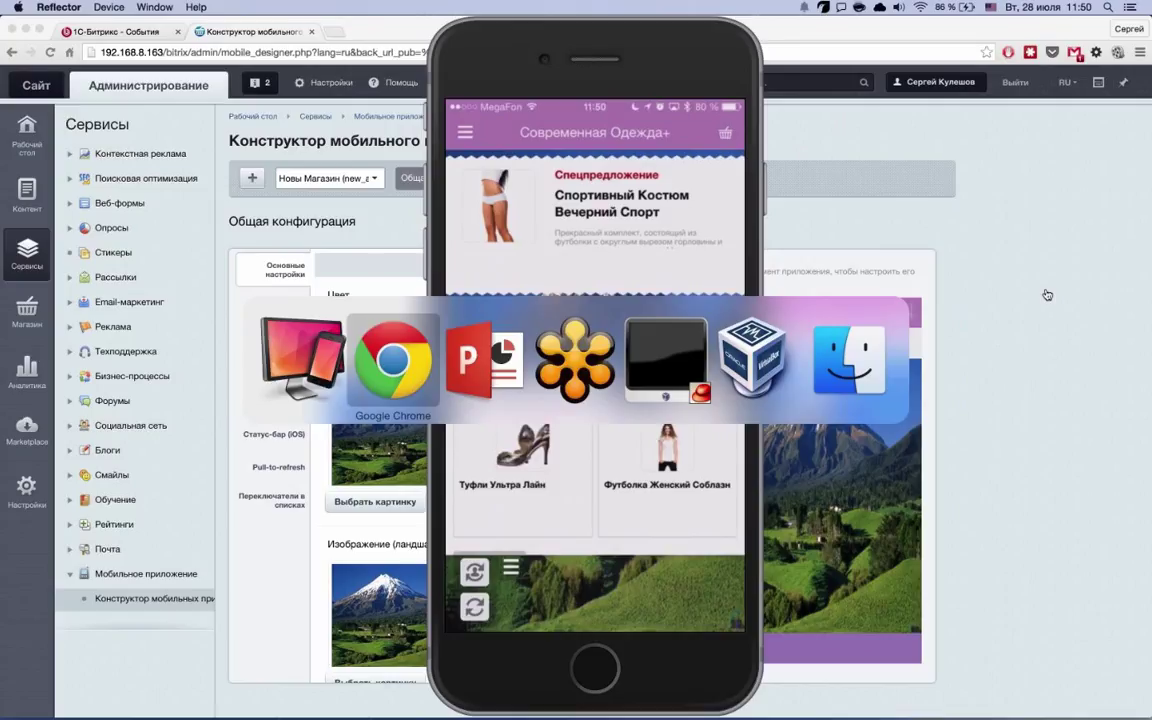
click(292, 365)
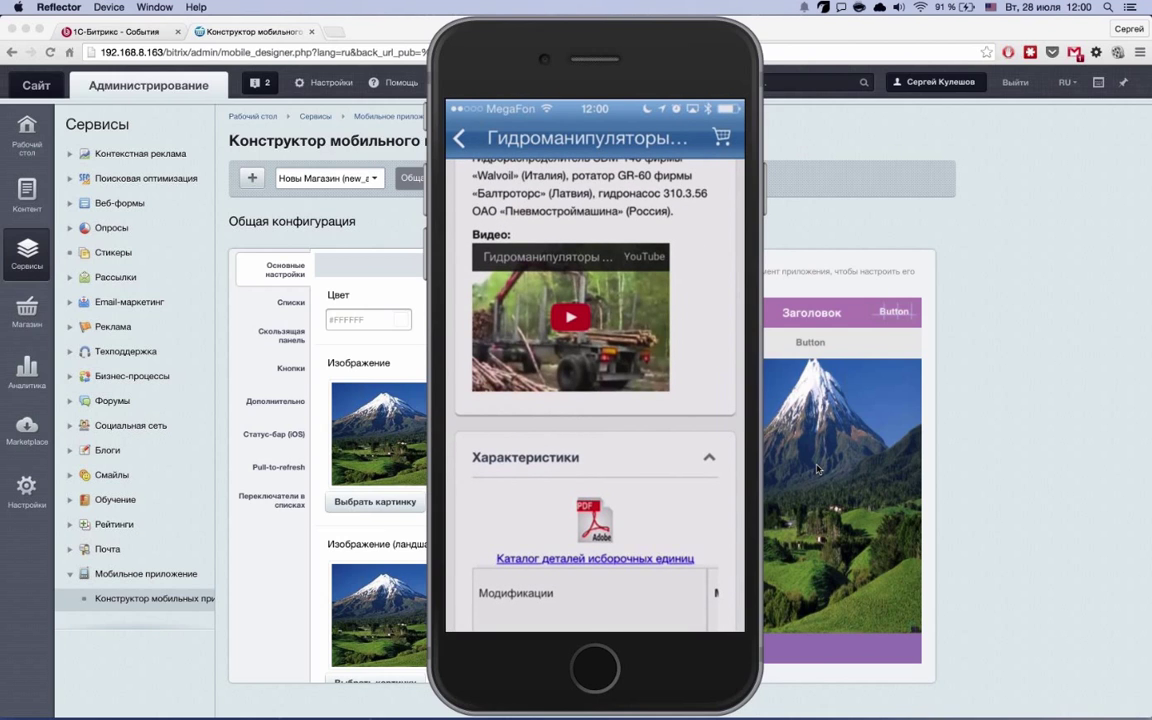
Step: Switch to PowerPoint, present slide 13 "Посмотрим примеры?" full screen and end the slide show
key(super+Tab)
key(super+Tab)
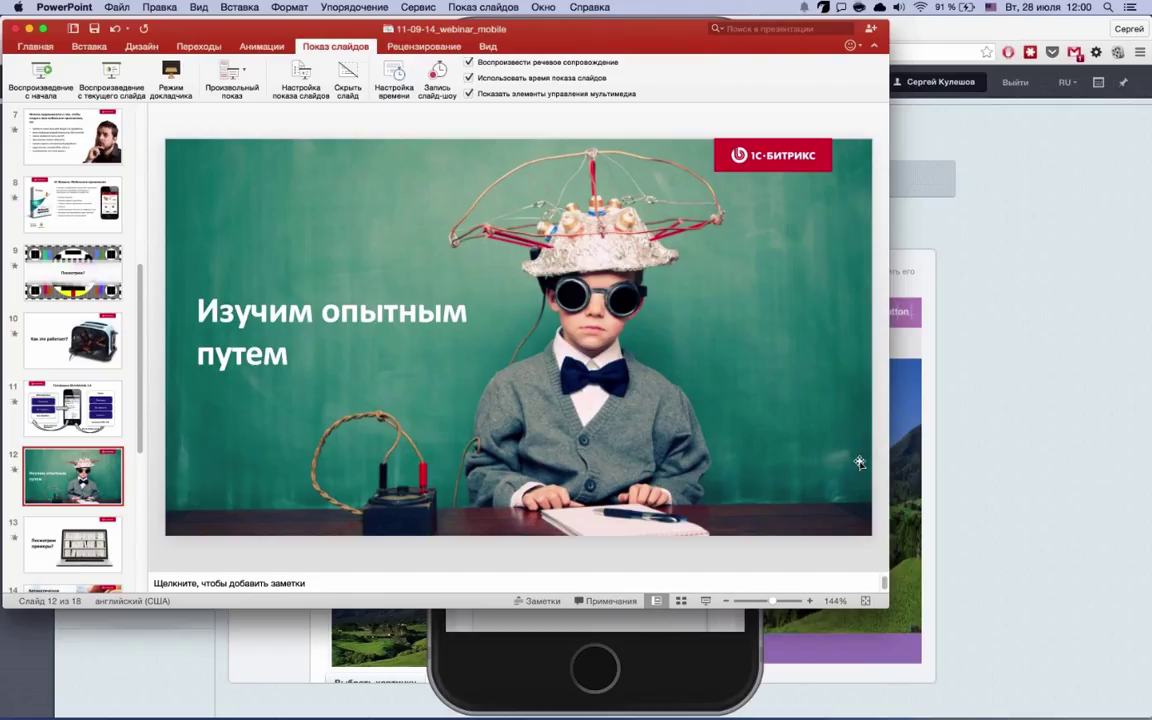
key(Down)
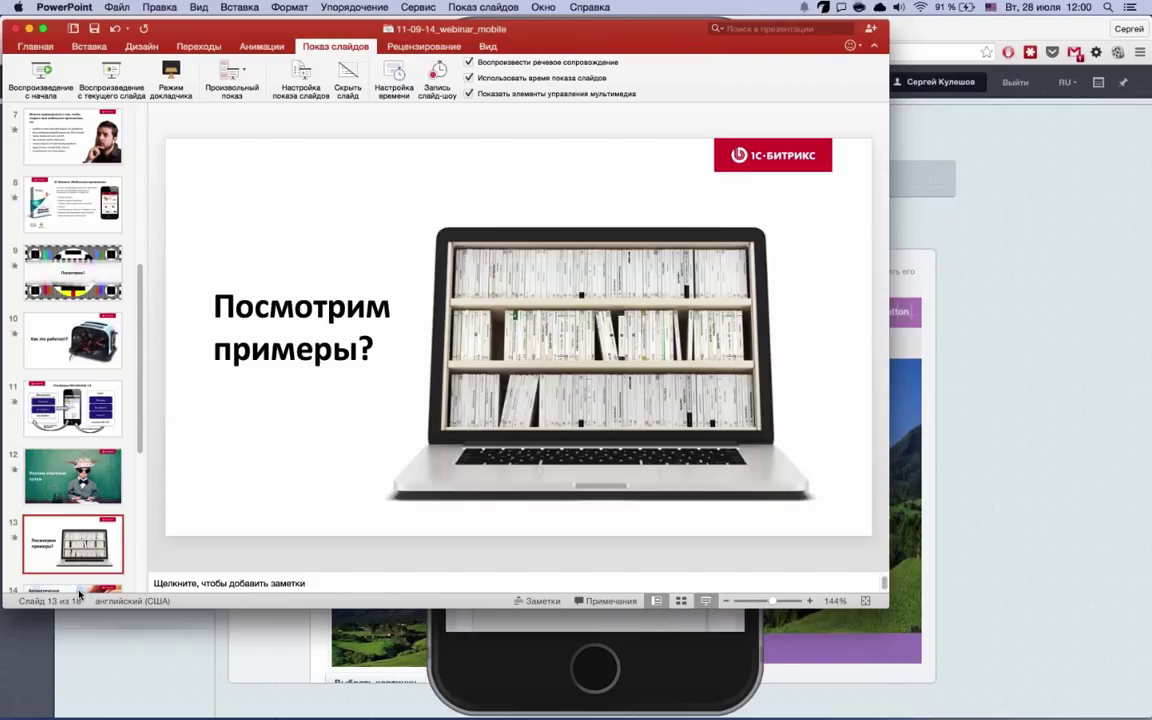
key(super+shift+Return)
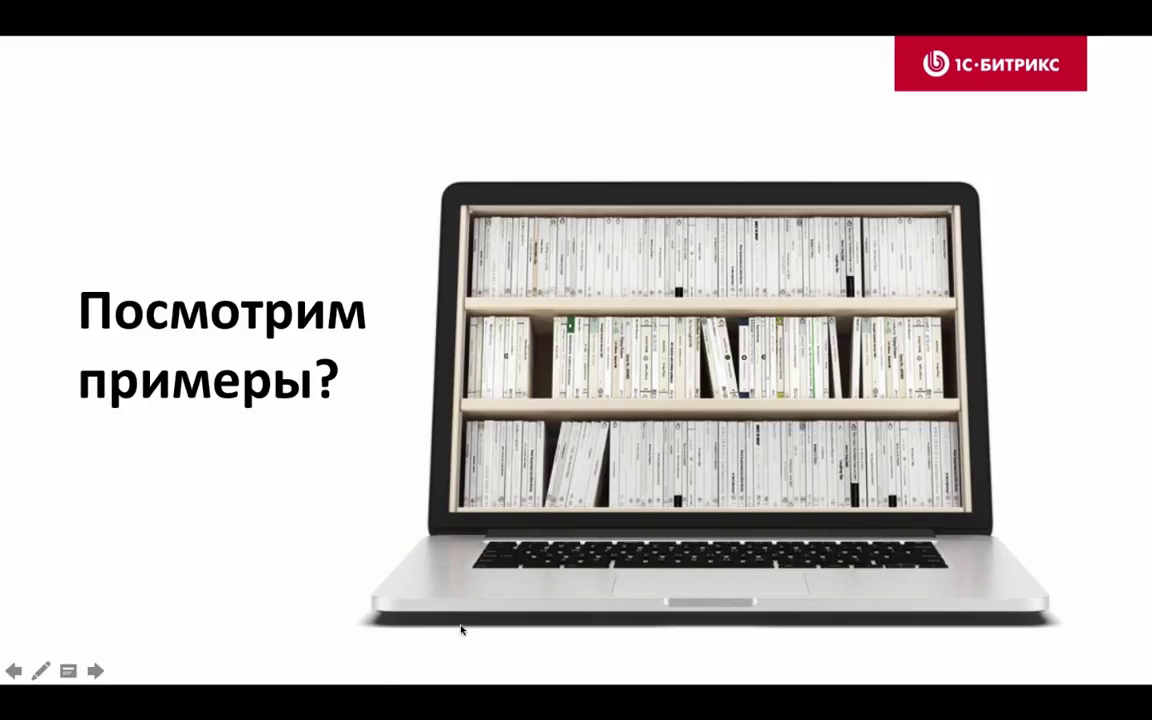
key(Escape)
Step: Return to Chrome and open the Истории успеха page of the Управление сайтом product on the 1С-Битрикс website
key(super+Tab)
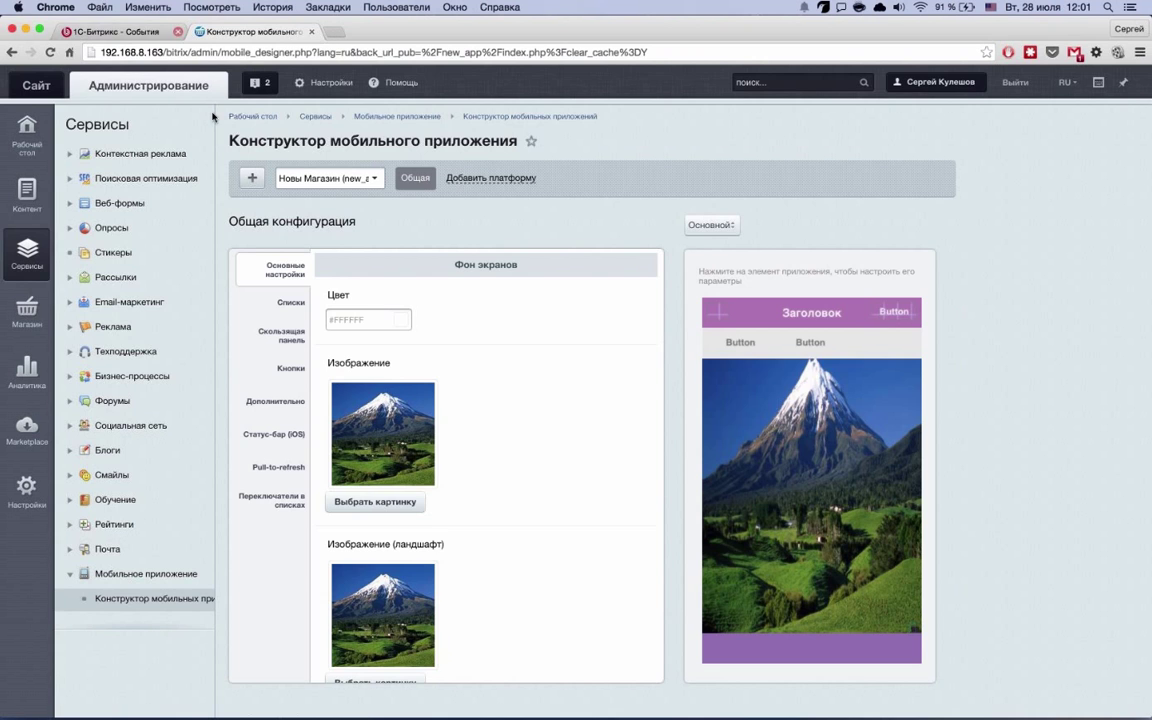
key(ctrl+shift+Tab)
scroll(212, 117, up, 5)
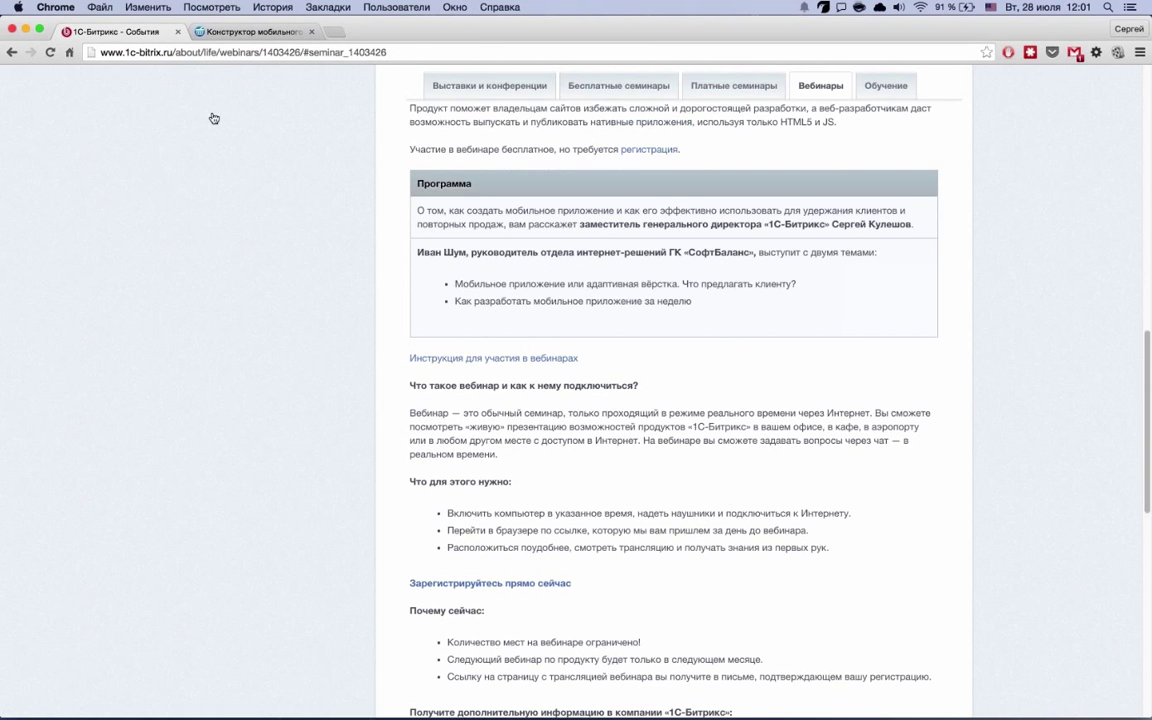
mouse_move(353, 198)
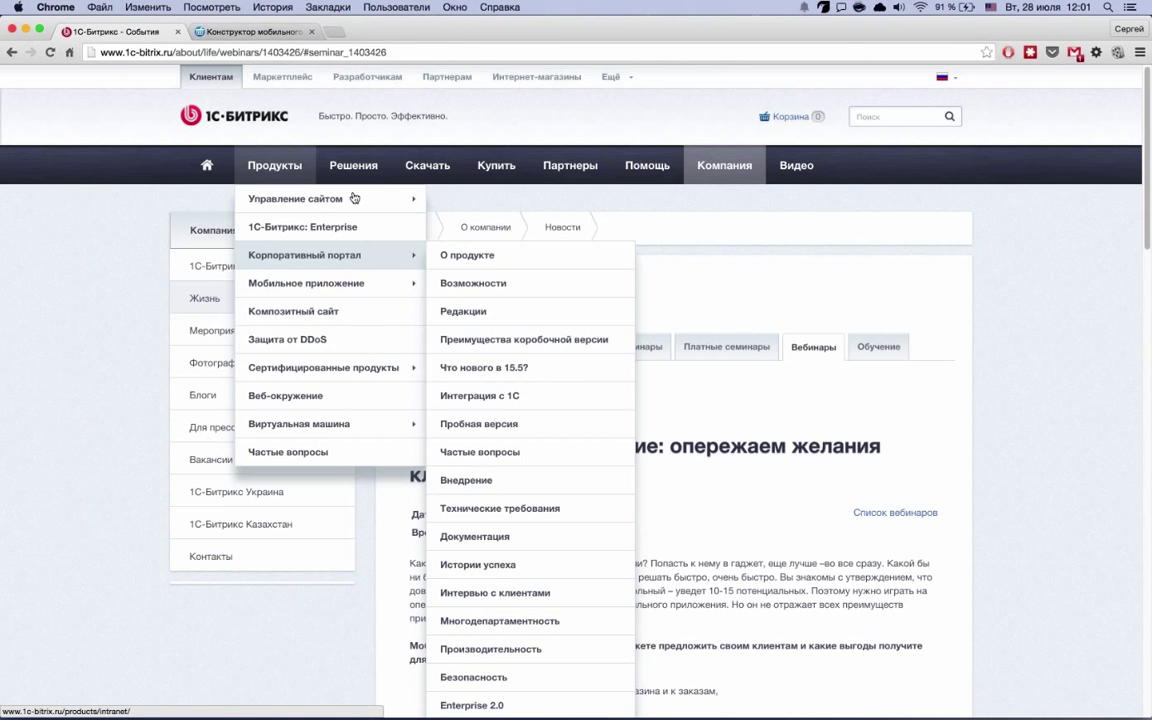
click(509, 341)
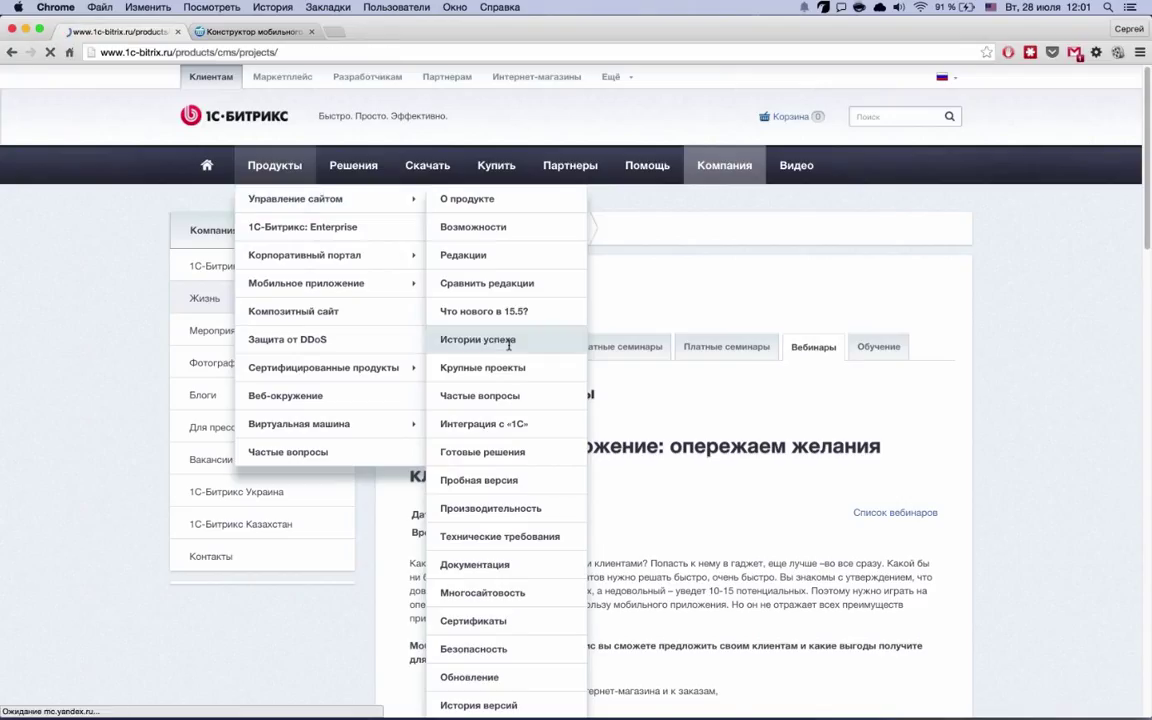
Step: Filter the projects to the Интернет-магазин type with the Мобильное приложение option enabled and look through the results
scroll(543, 488, down, 1)
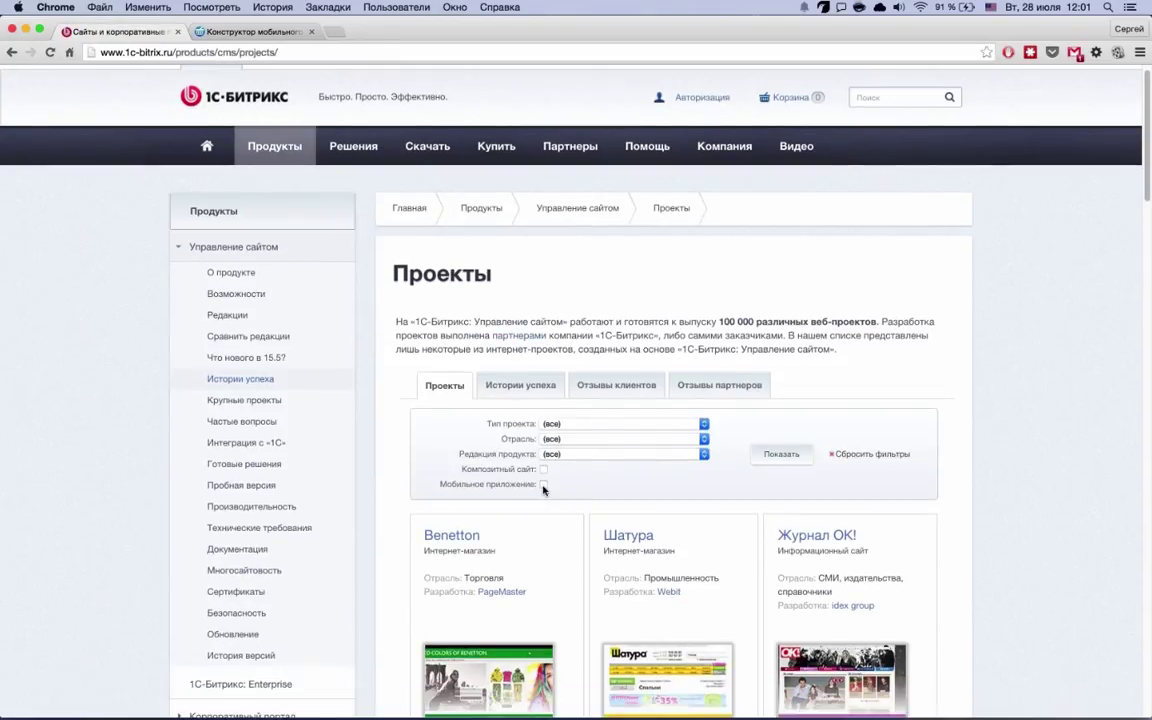
click(543, 485)
click(592, 424)
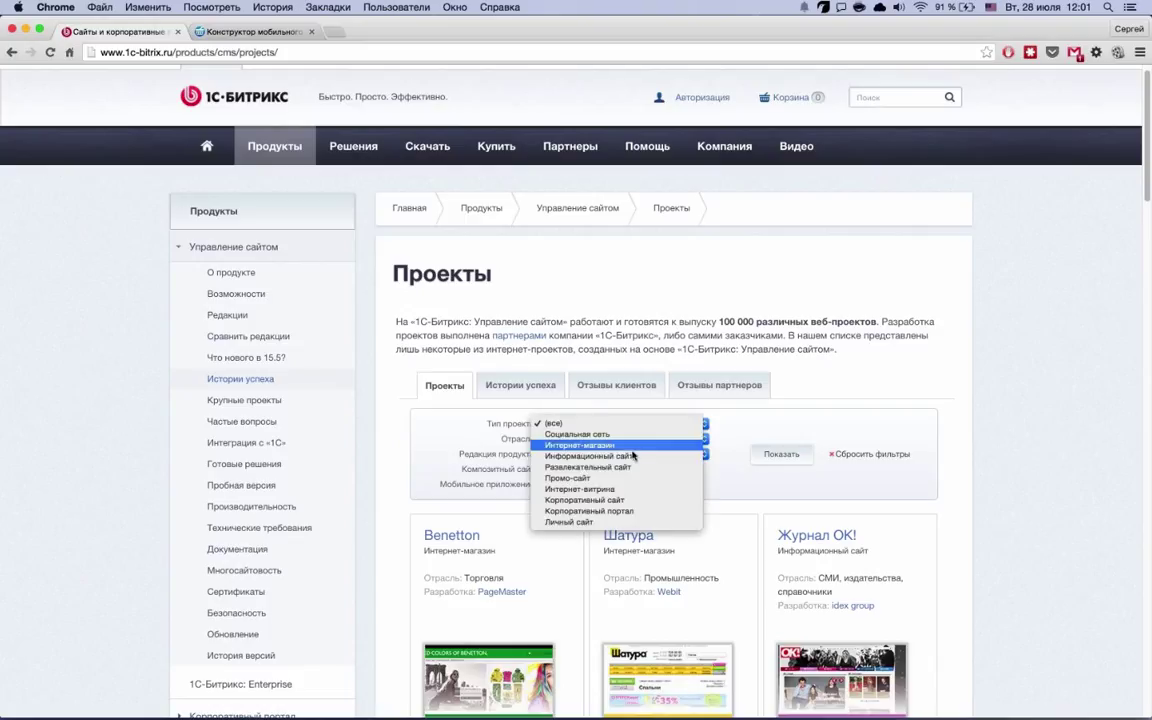
click(630, 446)
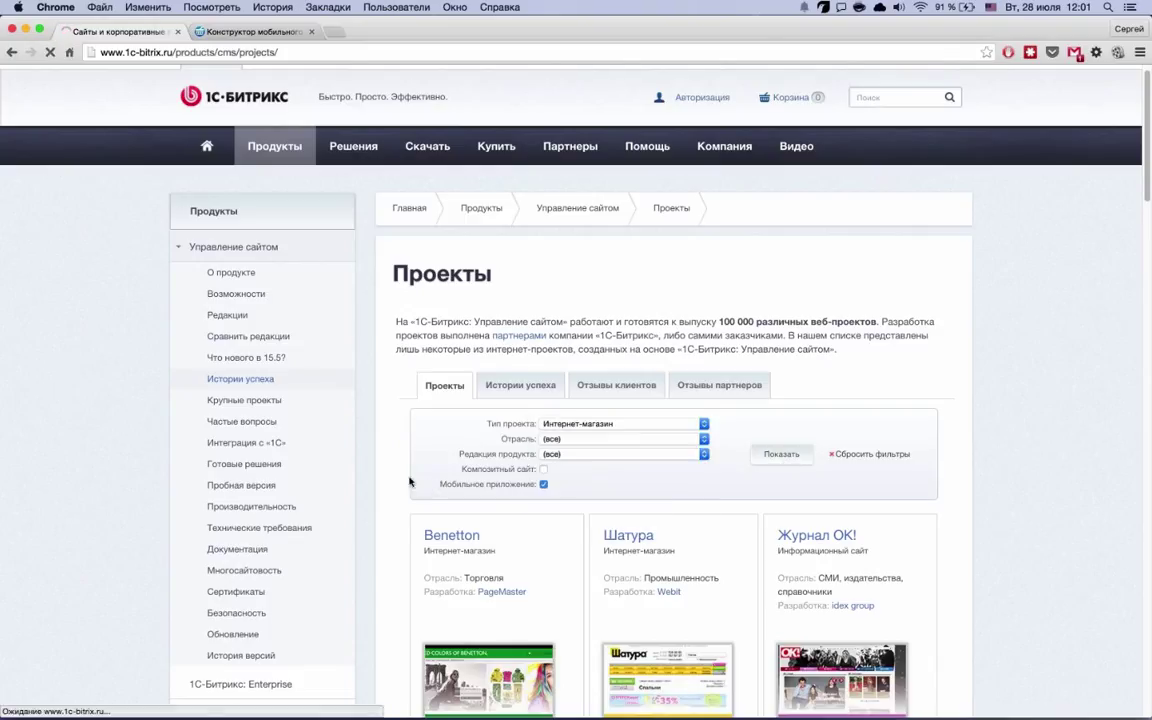
scroll(508, 482, down, 5)
scroll(507, 478, up, 5)
scroll(512, 486, down, 1)
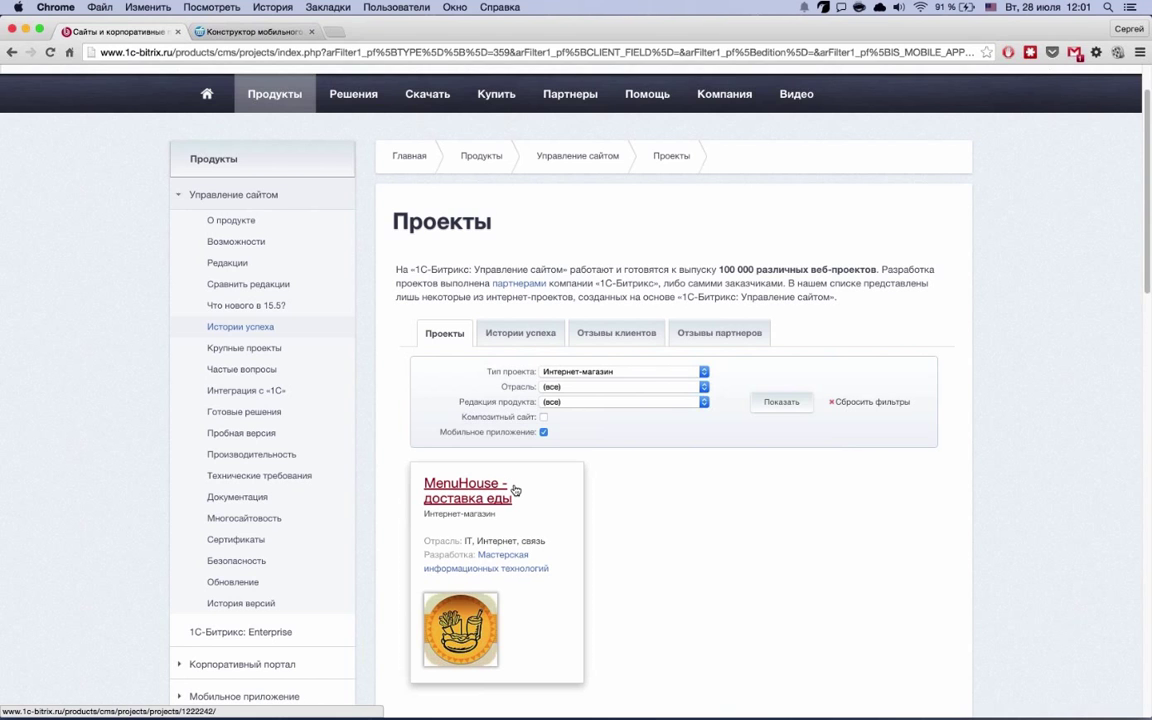
Step: Open the "MenuHouse - доставка еды" project and review its description and screenshots
click(515, 489)
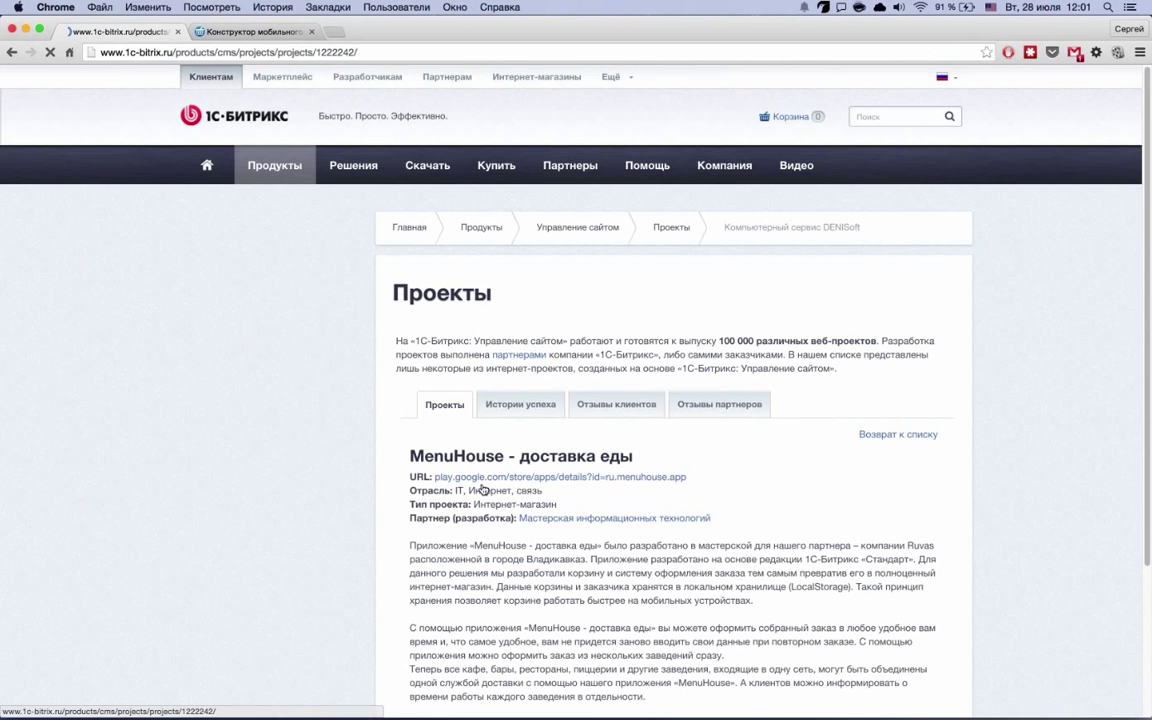
scroll(483, 492, down, 1)
scroll(620, 495, down, 10)
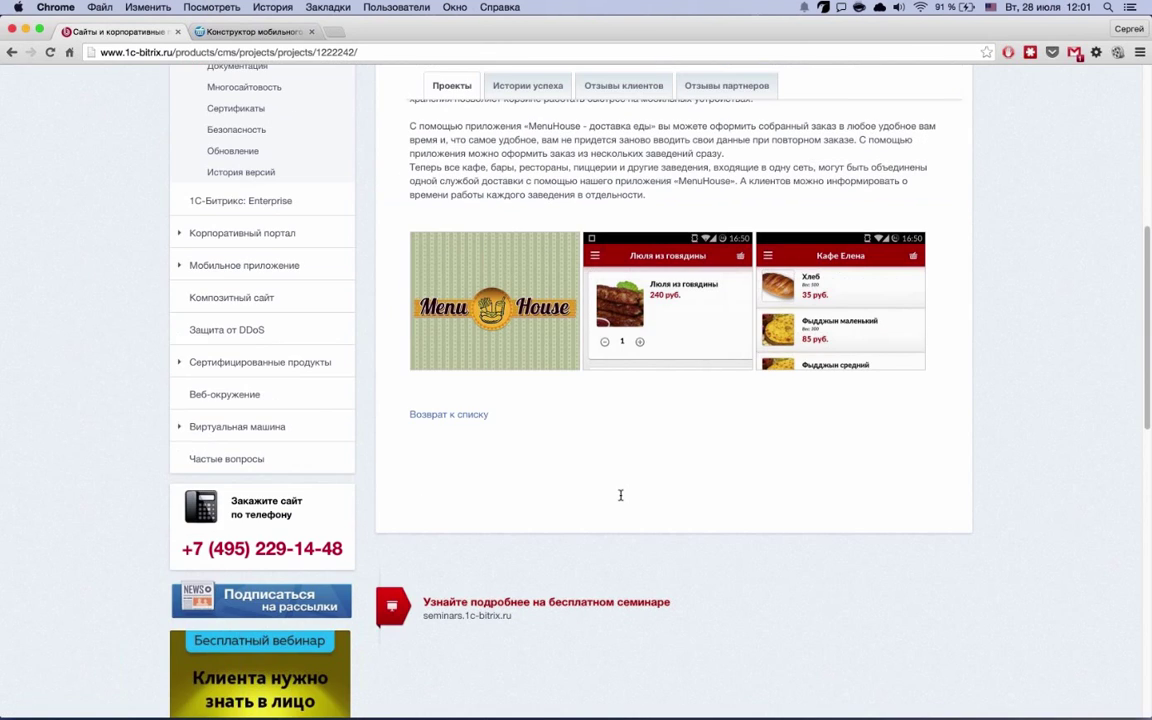
scroll(620, 495, up, 11)
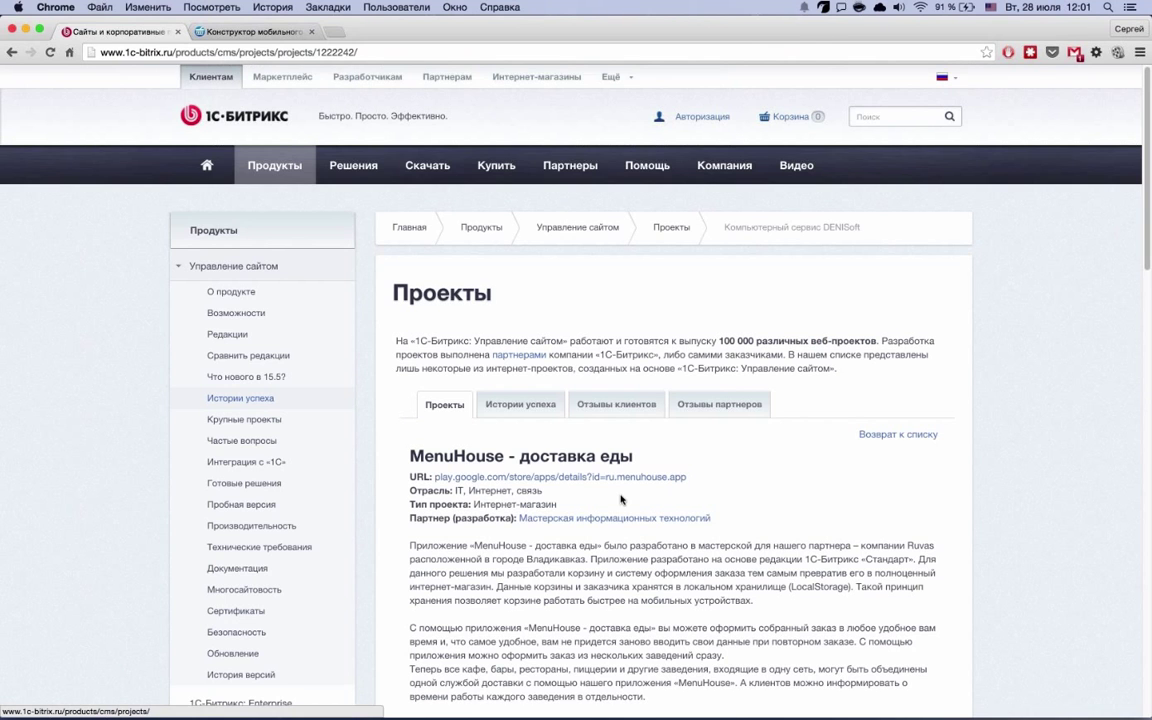
Step: Return to the project list and filter it only by Мобильное приложение, leaving every project type included
key(super+bracketleft)
click(543, 503)
click(801, 471)
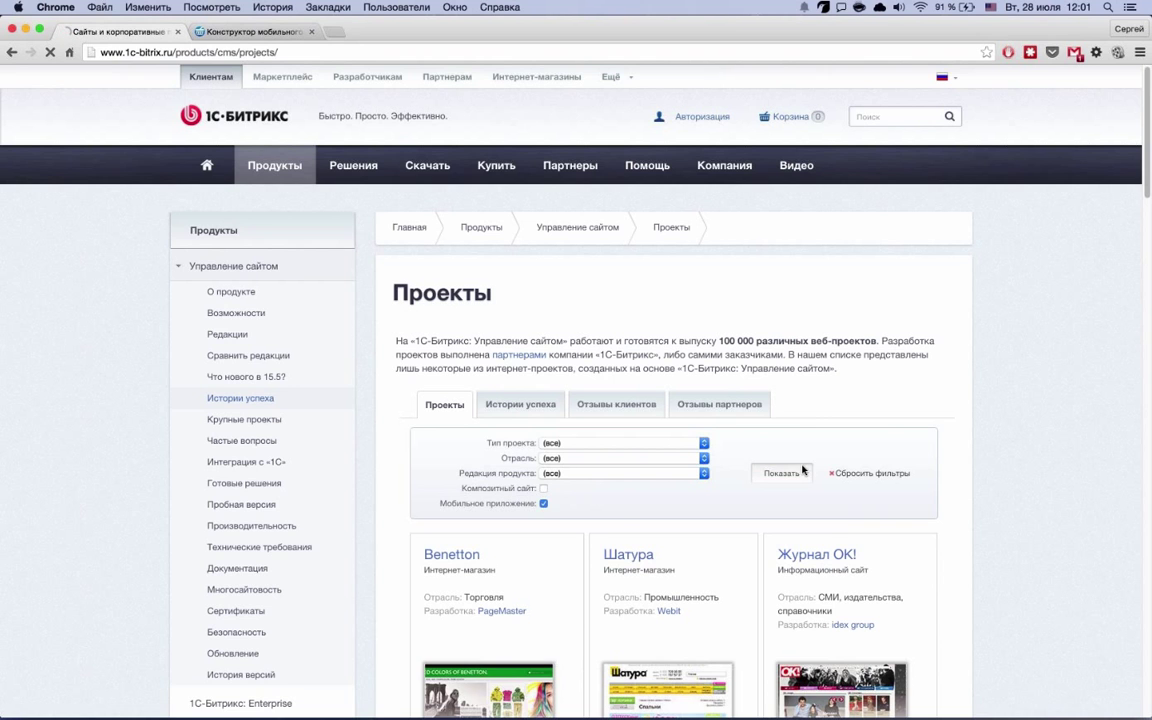
Step: Examine the list of projects that have a mobile application, down to the page navigation
scroll(938, 429, down, 1)
scroll(979, 440, down, 5)
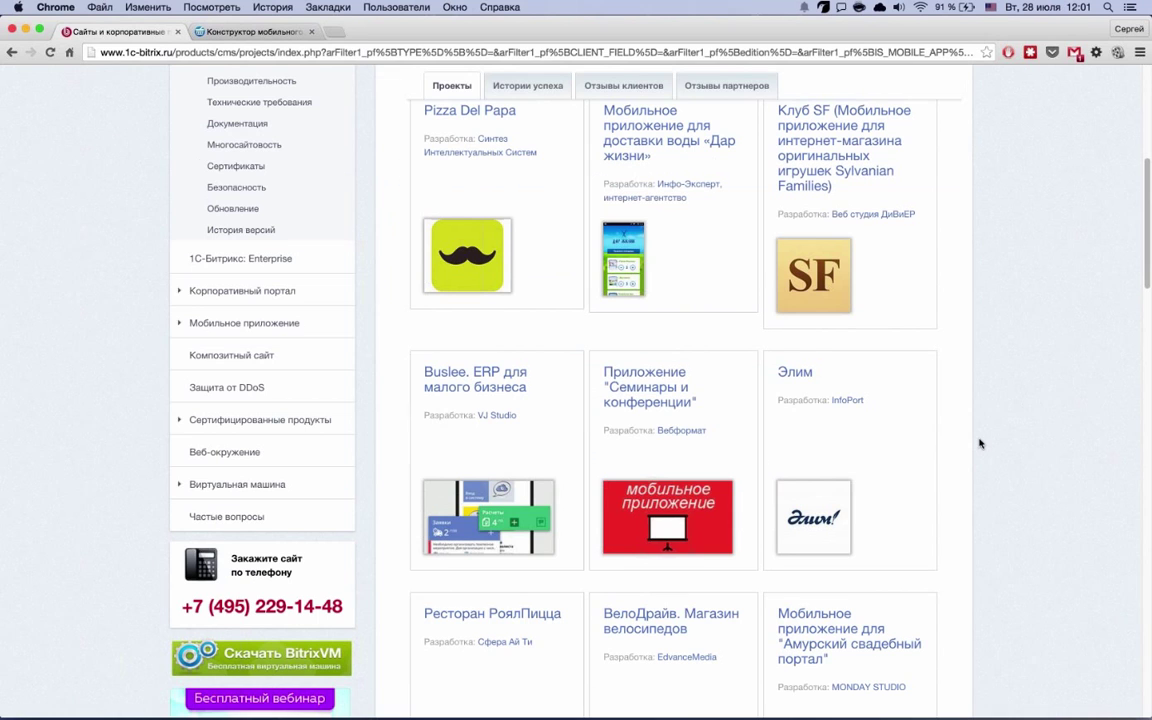
scroll(979, 443, down, 5)
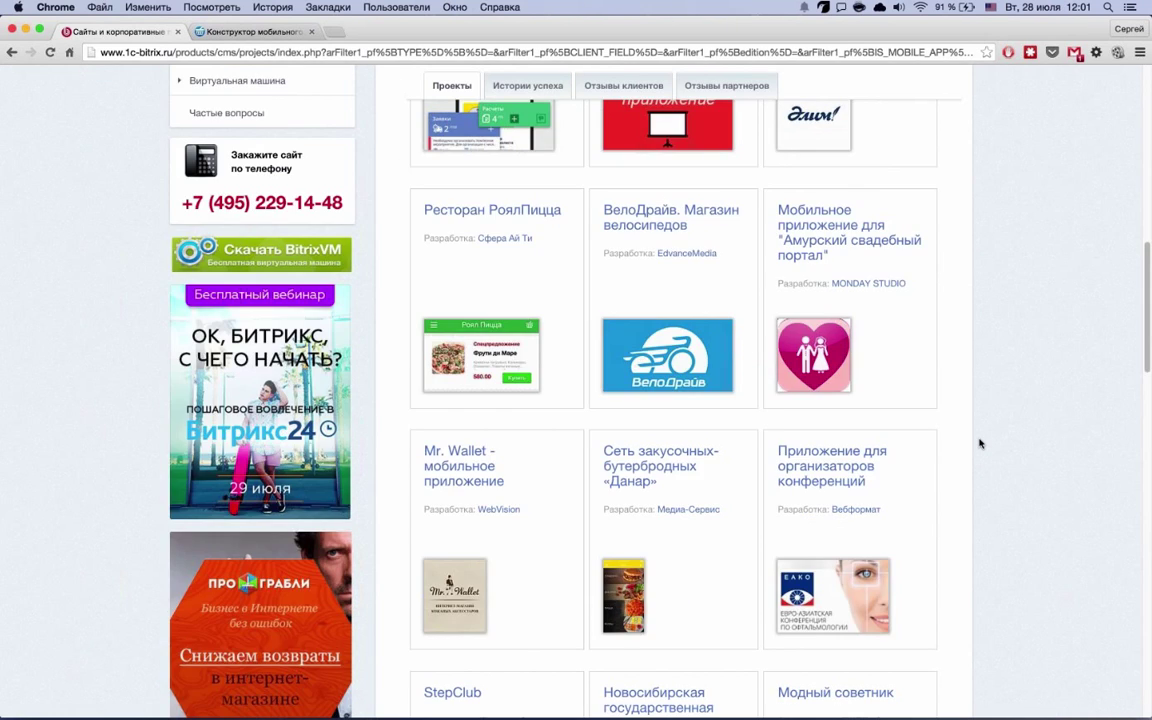
scroll(979, 443, down, 6)
scroll(979, 444, down, 4)
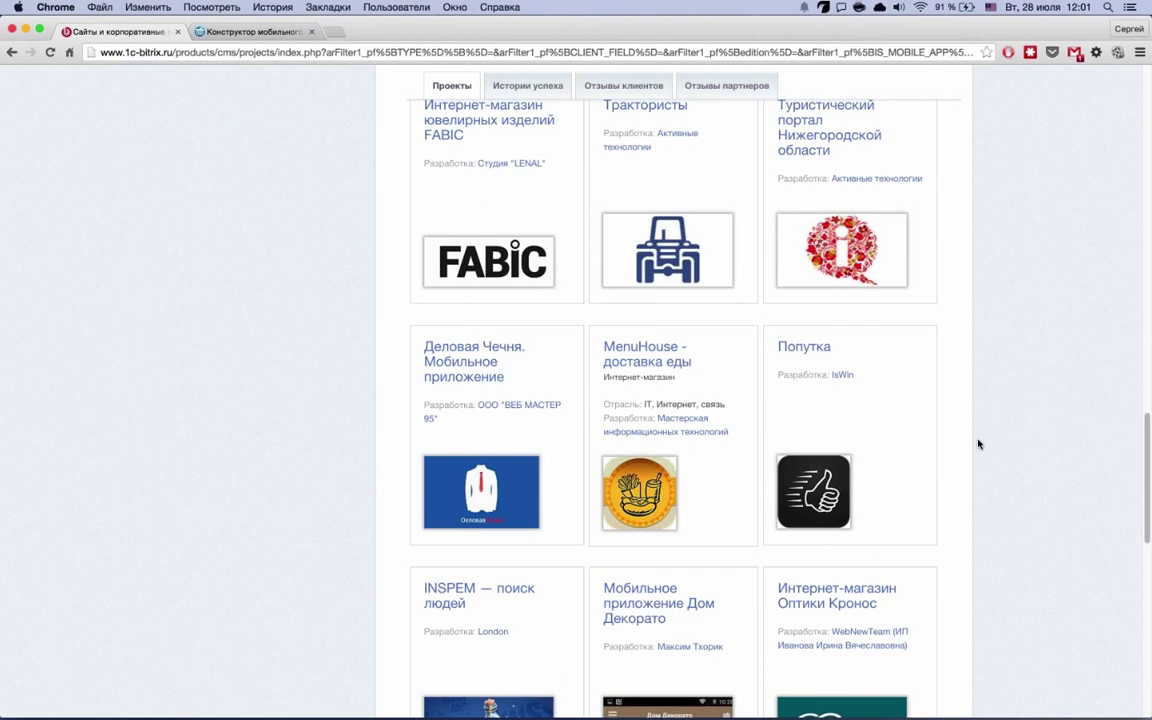
scroll(979, 444, down, 4)
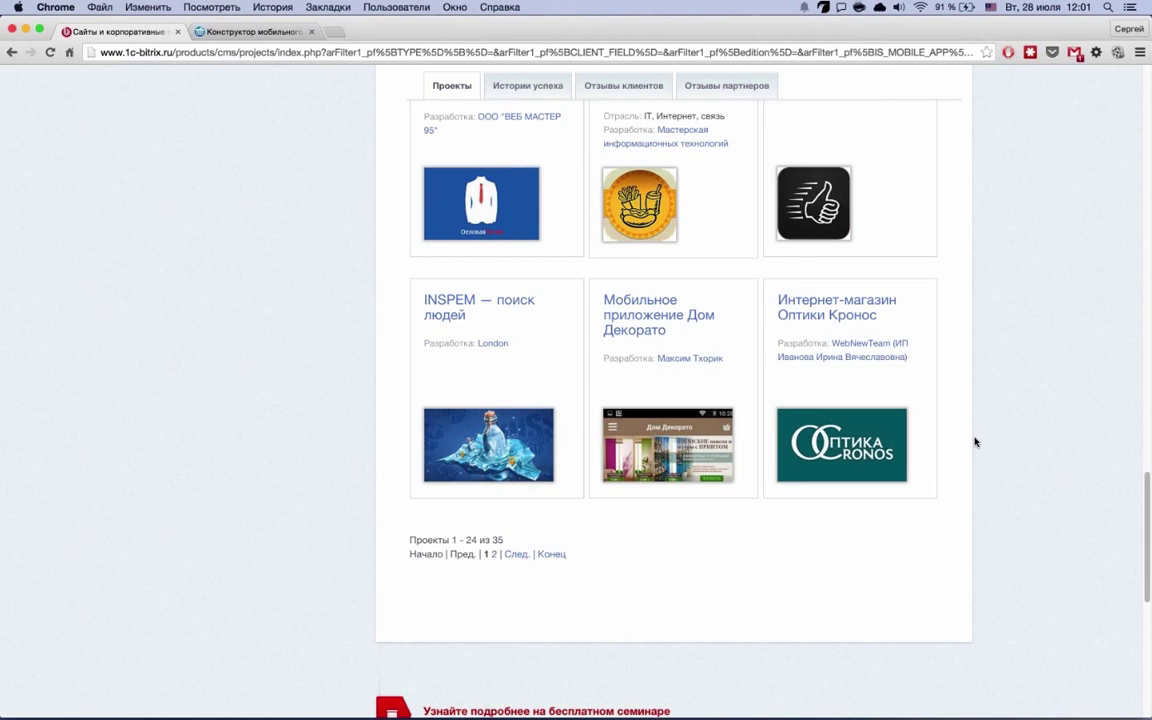
scroll(973, 442, up, 10)
scroll(970, 441, up, 10)
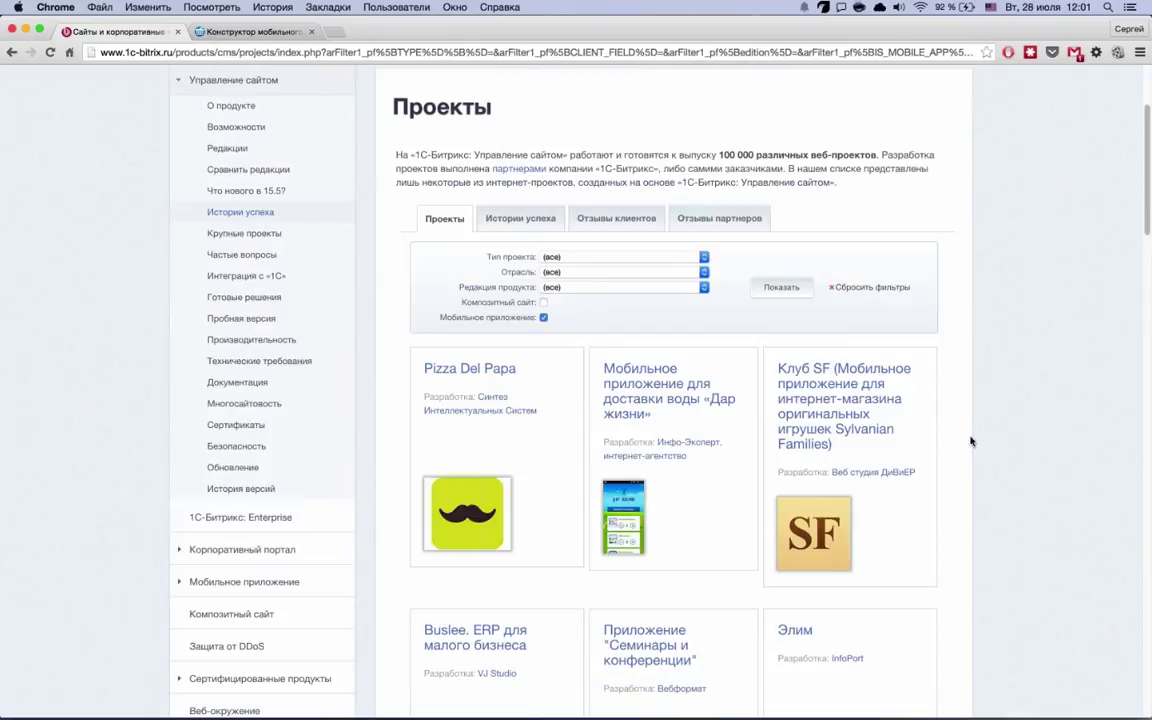